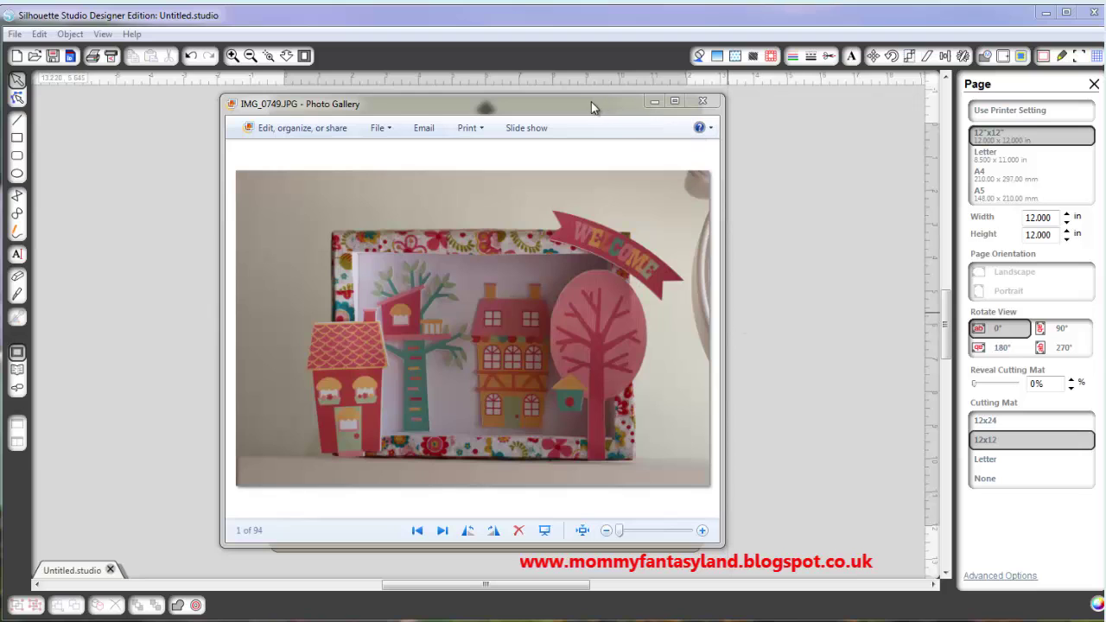
View the photos of the finished house-scene frame and the unassembled craft materials over the empty page.
{"action": "left_click_drag", "start_coordinate": [593, 108], "coordinate": [528, 621]}
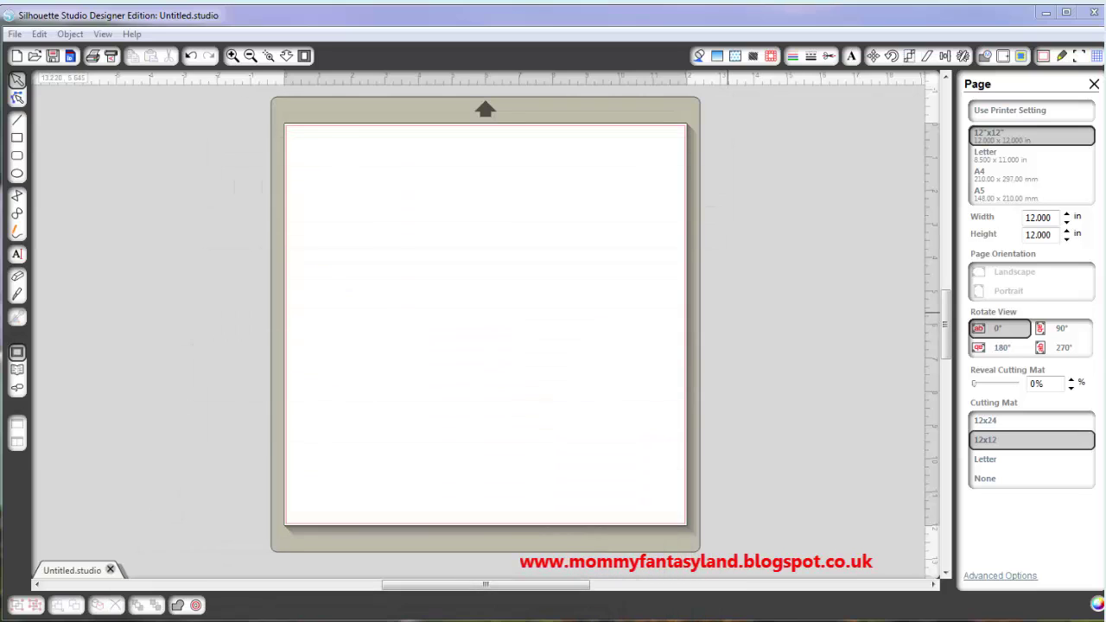
{"action": "mouse_move", "coordinate": [336, 621]}
{"action": "left_click_drag", "start_coordinate": [484, 621], "coordinate": [560, 147]}
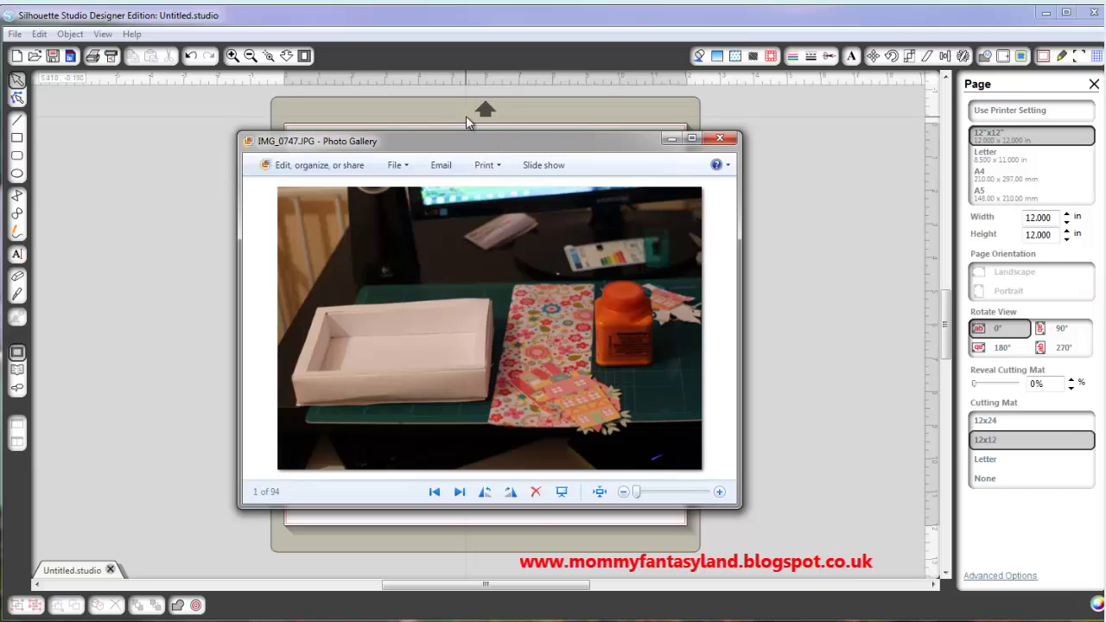
{"action": "left_click_drag", "start_coordinate": [475, 142], "coordinate": [0, 130]}
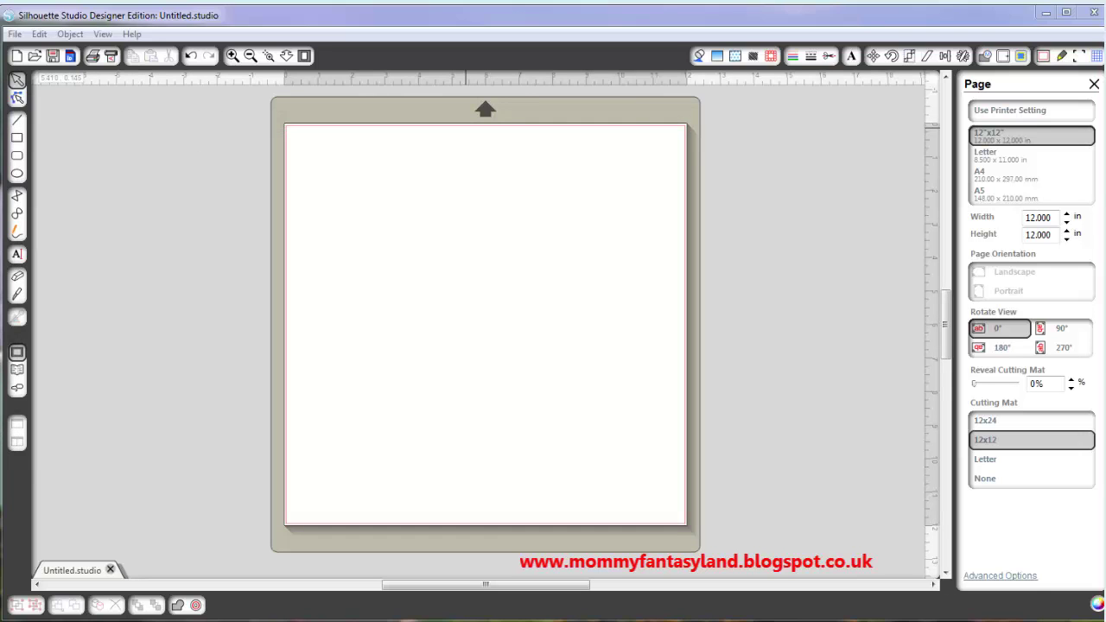
{"action": "left_click_drag", "start_coordinate": [0, 129], "coordinate": [445, 140]}
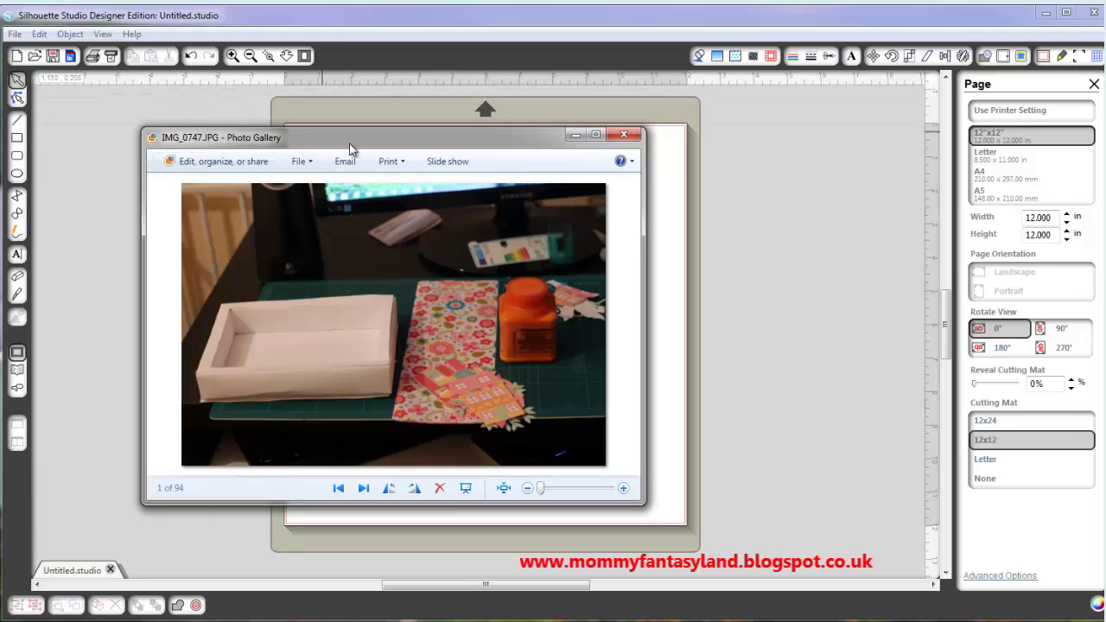
{"action": "left_click_drag", "start_coordinate": [353, 147], "coordinate": [0, 142]}
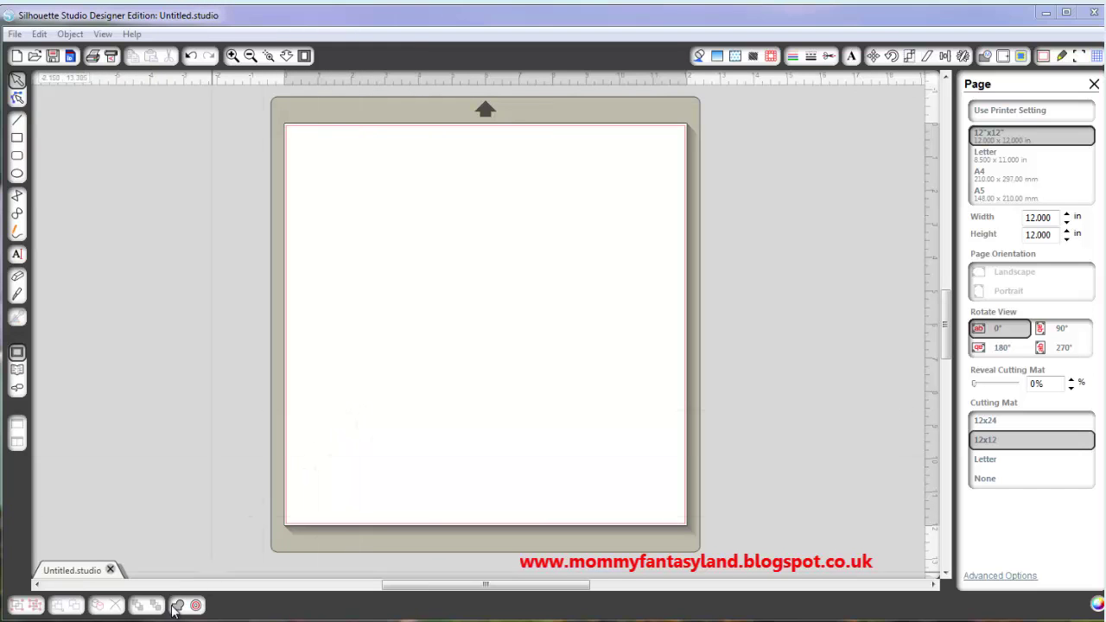
{"action": "mouse_move", "coordinate": [161, 608]}
Insert the house designs hi-dee-ho-01 and hi-dee-ho-02 from My Own Designs in the library onto the page.
{"action": "left_click", "coordinate": [19, 388]}
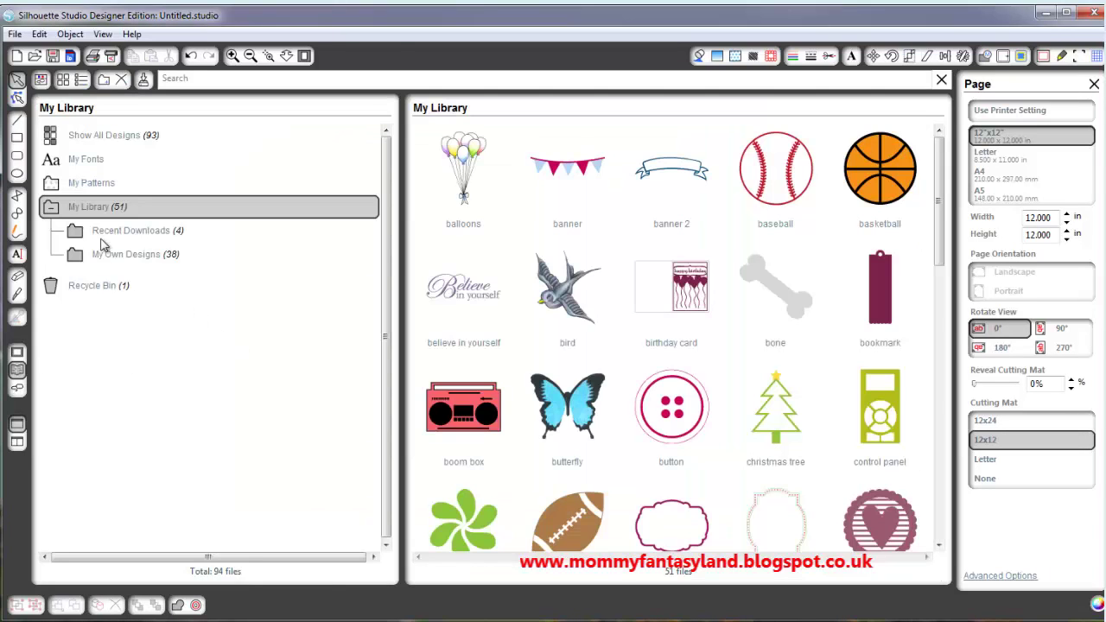
{"action": "left_click", "coordinate": [132, 259]}
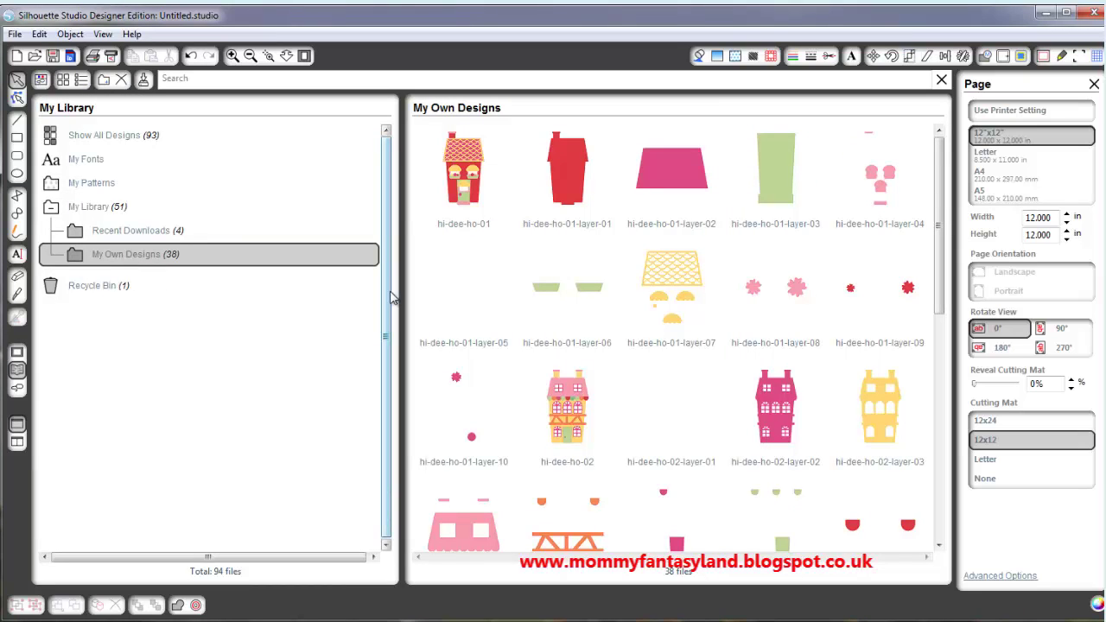
{"action": "left_click", "coordinate": [466, 190]}
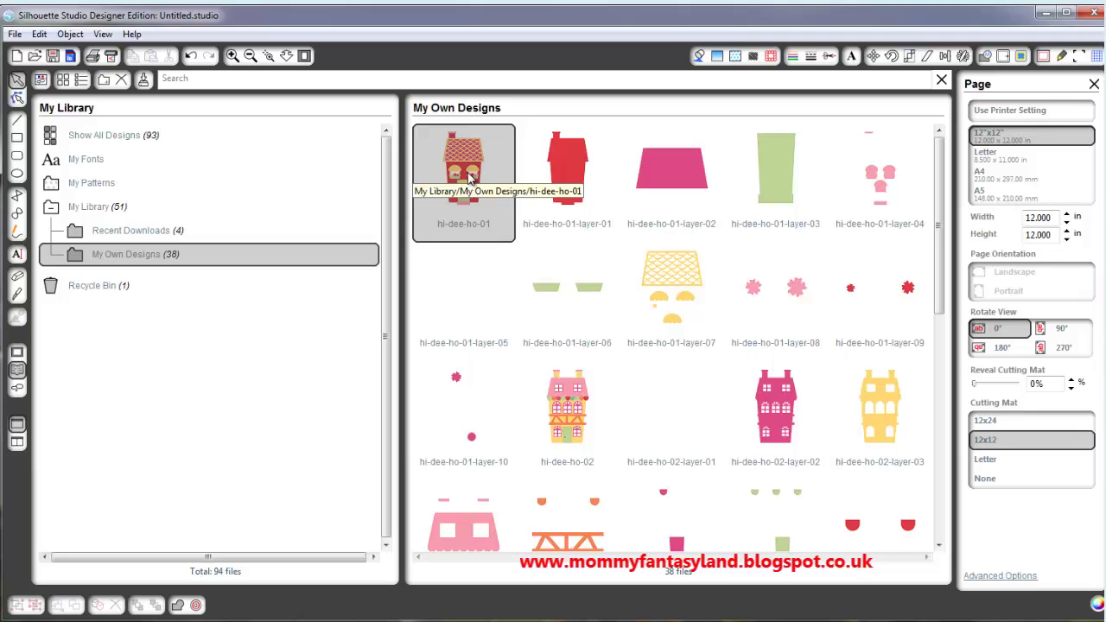
{"action": "double_click", "coordinate": [469, 183]}
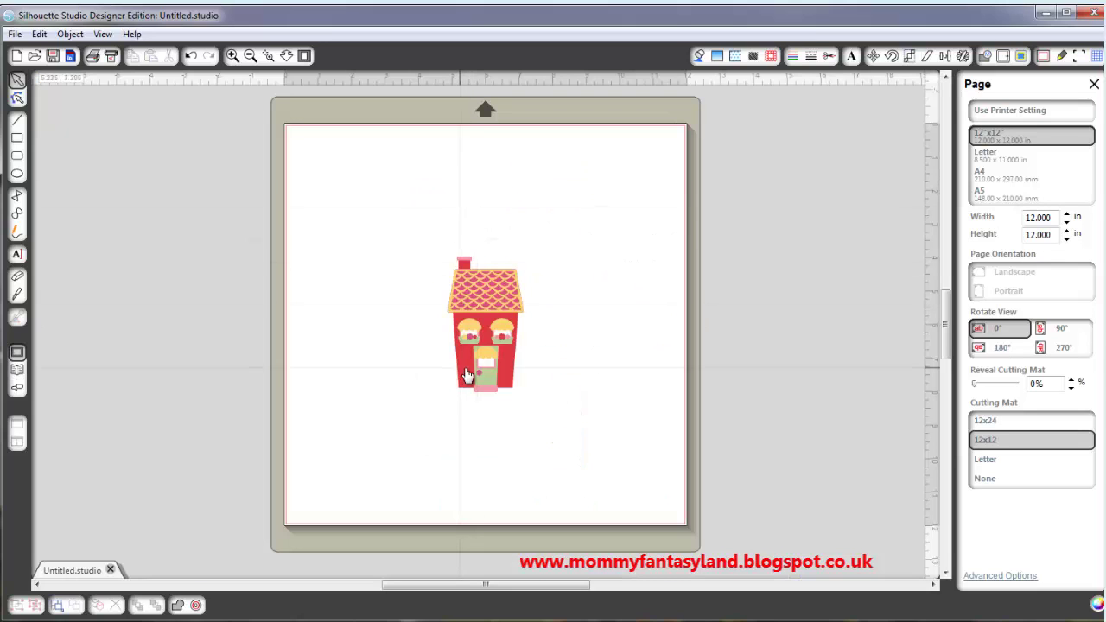
{"action": "left_click", "coordinate": [19, 372]}
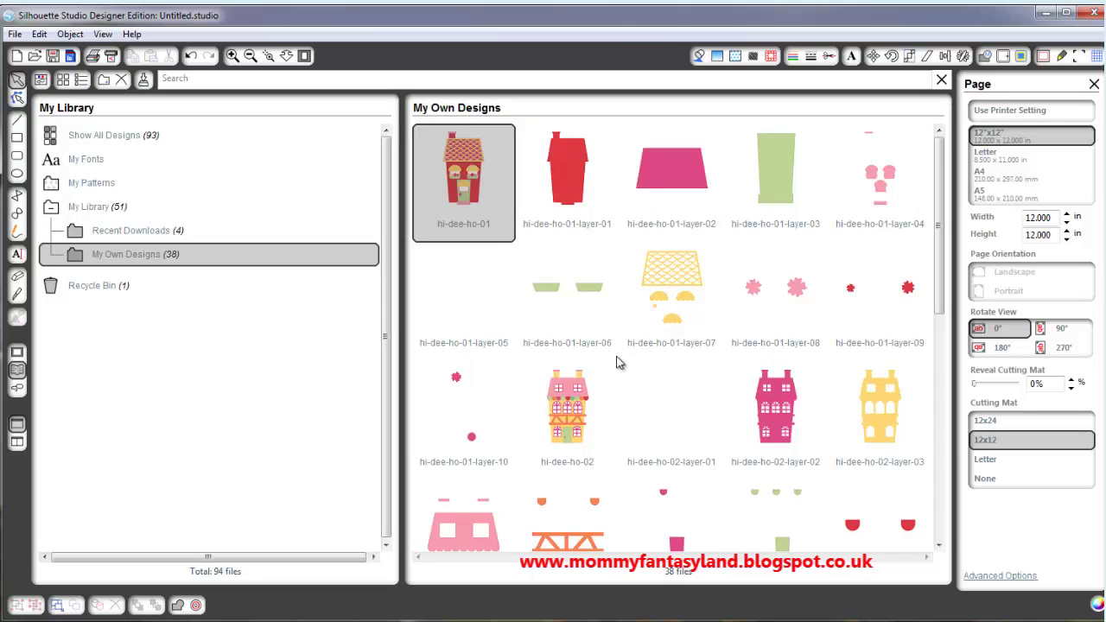
{"action": "left_click", "coordinate": [568, 407]}
{"action": "double_click", "coordinate": [568, 408]}
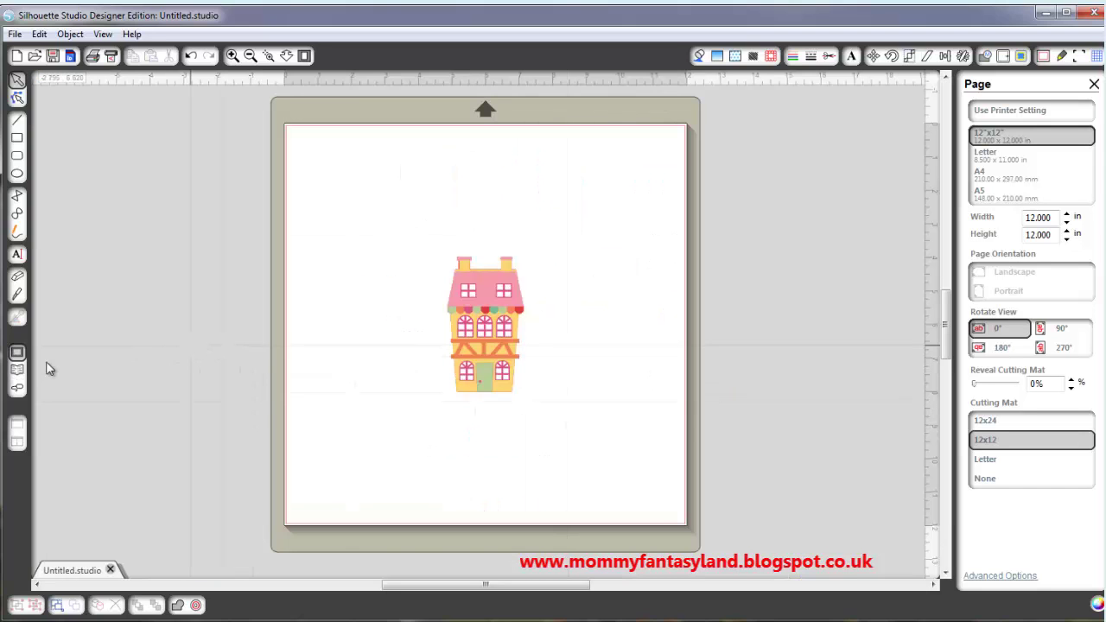
Add the tree house hi-dee-ho-07 and the pink tree hi-dee-ho-08 from My Own Designs to the page.
{"action": "left_click", "coordinate": [18, 373]}
{"action": "left_click_drag", "start_coordinate": [938, 234], "coordinate": [939, 399]}
{"action": "left_click", "coordinate": [568, 387]}
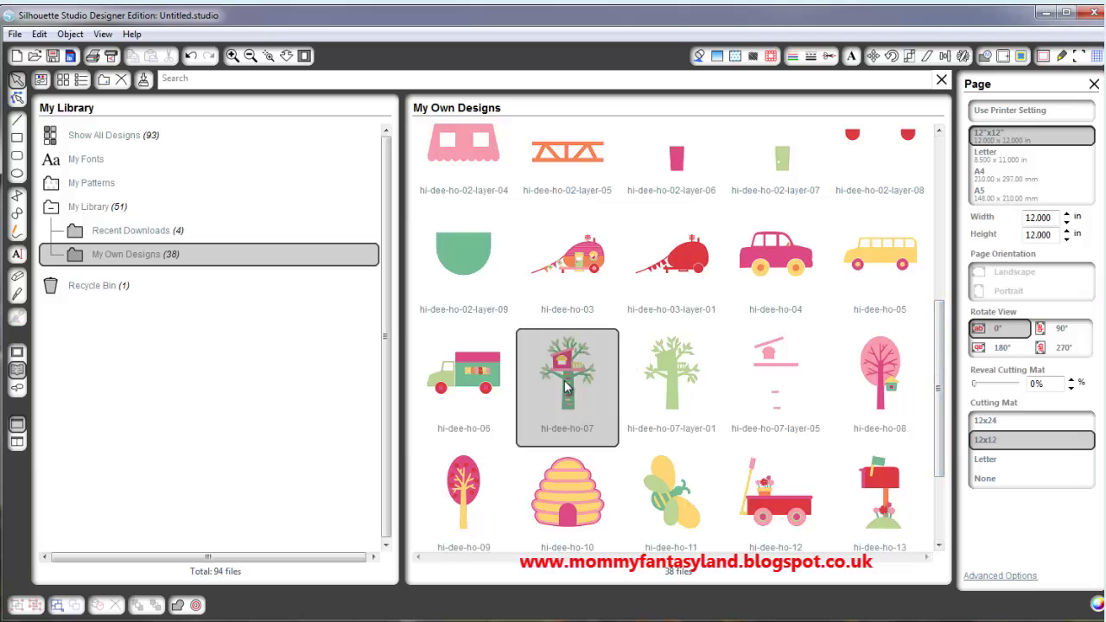
{"action": "double_click", "coordinate": [569, 387]}
{"action": "left_click", "coordinate": [18, 374]}
{"action": "double_click", "coordinate": [879, 372]}
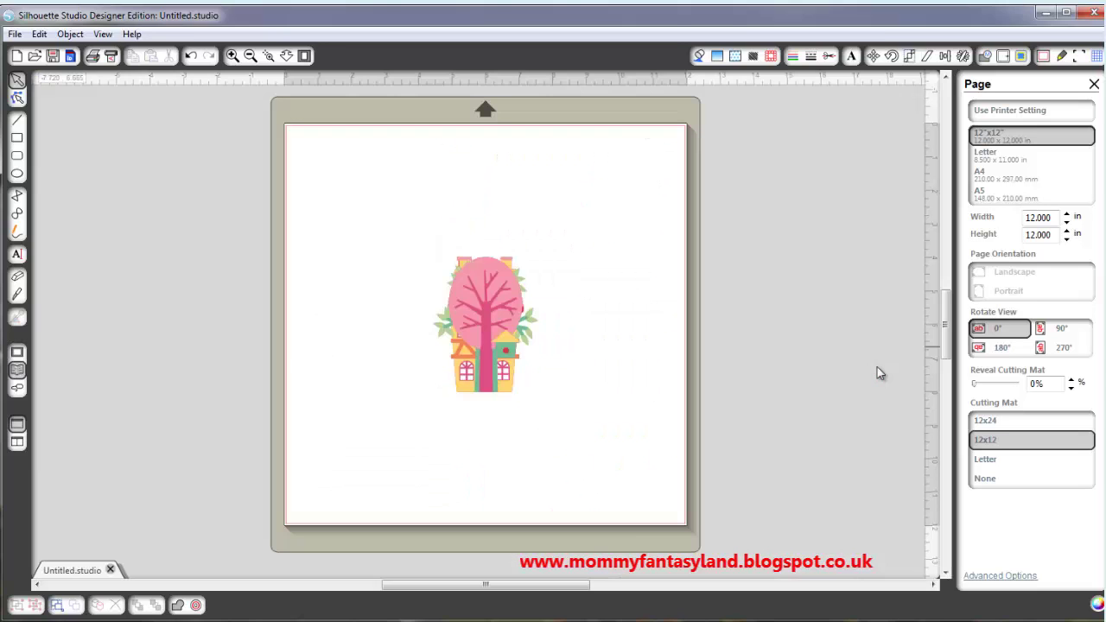
Spread out the stacked designs, with the tree house and pink tree at opposite sides and the two houses between them.
{"action": "left_click", "coordinate": [500, 311]}
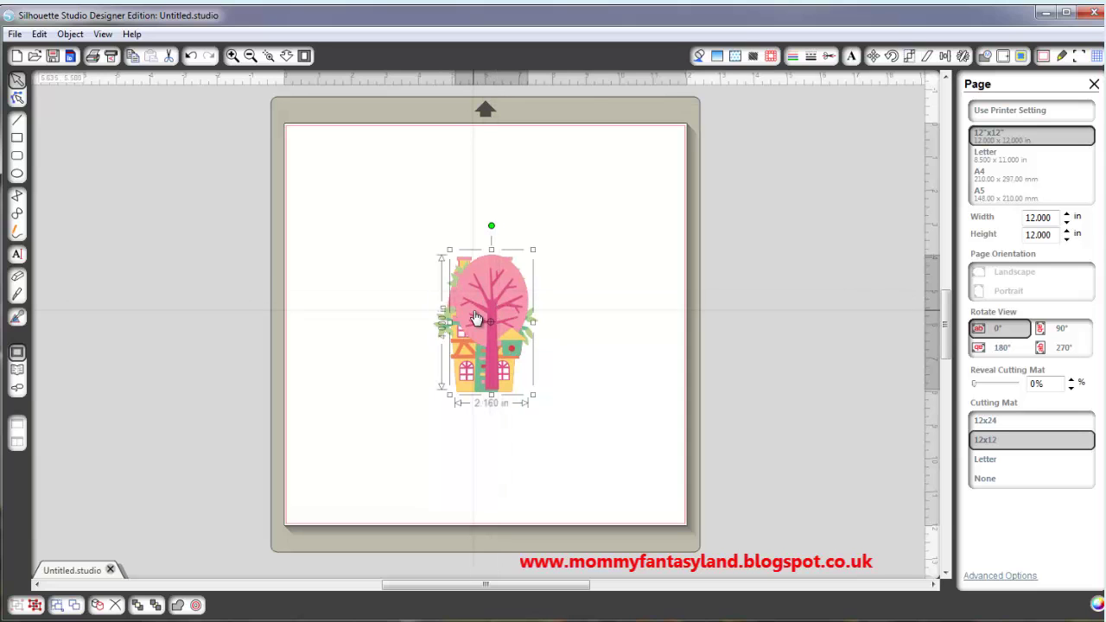
{"action": "left_click_drag", "start_coordinate": [475, 317], "coordinate": [604, 282]}
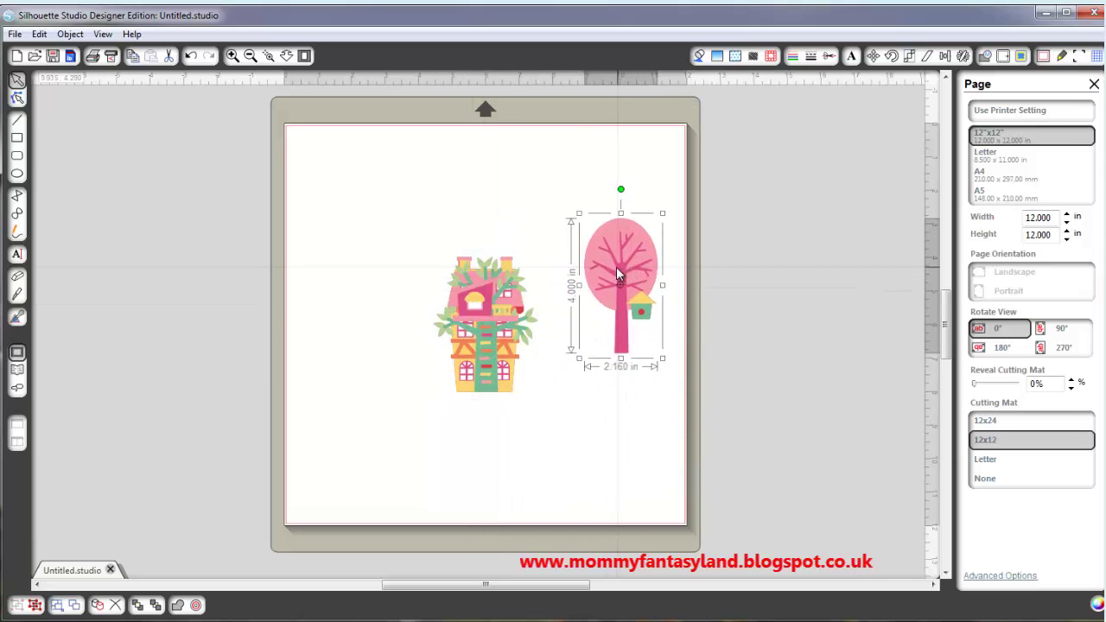
{"action": "left_click_drag", "start_coordinate": [478, 346], "coordinate": [353, 245]}
{"action": "left_click_drag", "start_coordinate": [471, 341], "coordinate": [542, 262]}
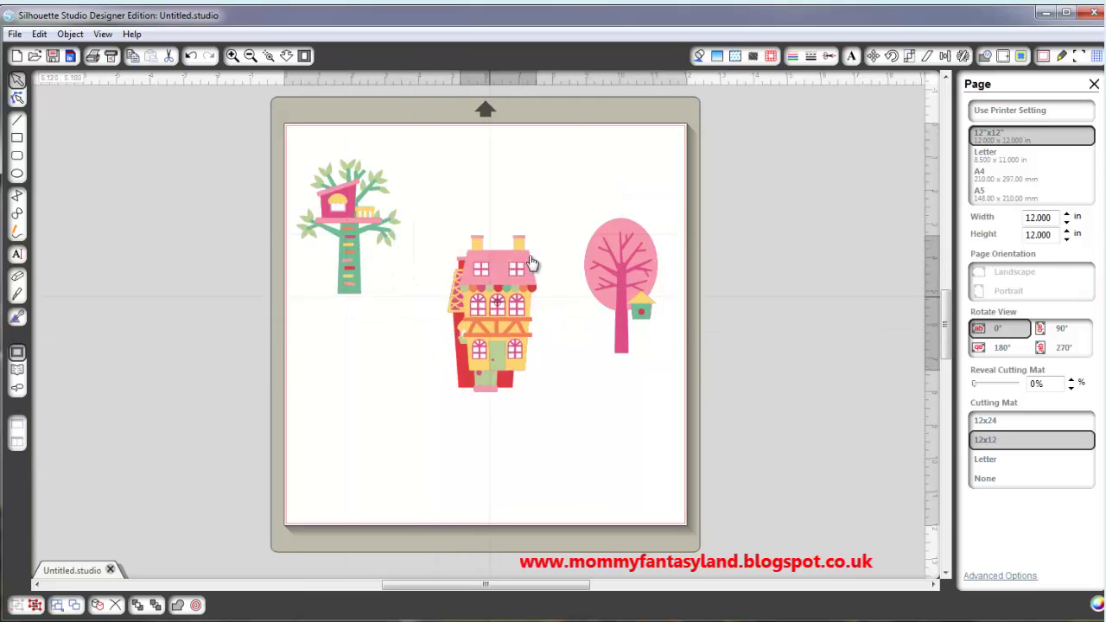
{"action": "left_click_drag", "start_coordinate": [458, 276], "coordinate": [406, 229]}
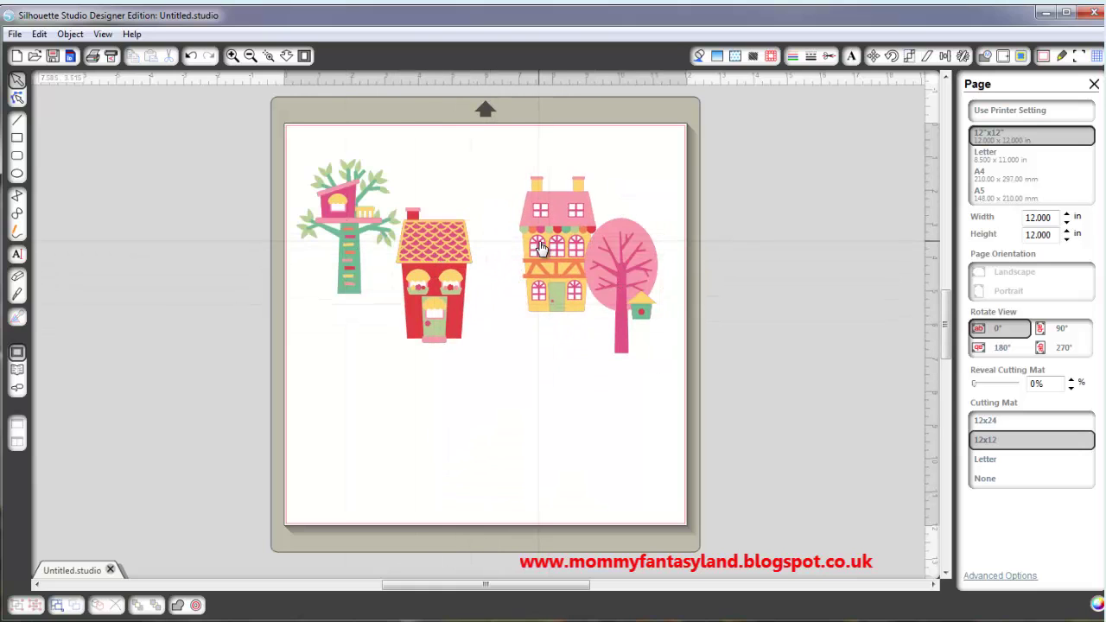
Adjust the spacing of the two houses and the tree house so that none of the designs overlap.
{"action": "left_click_drag", "start_coordinate": [541, 247], "coordinate": [536, 287]}
{"action": "left_click", "coordinate": [572, 281]}
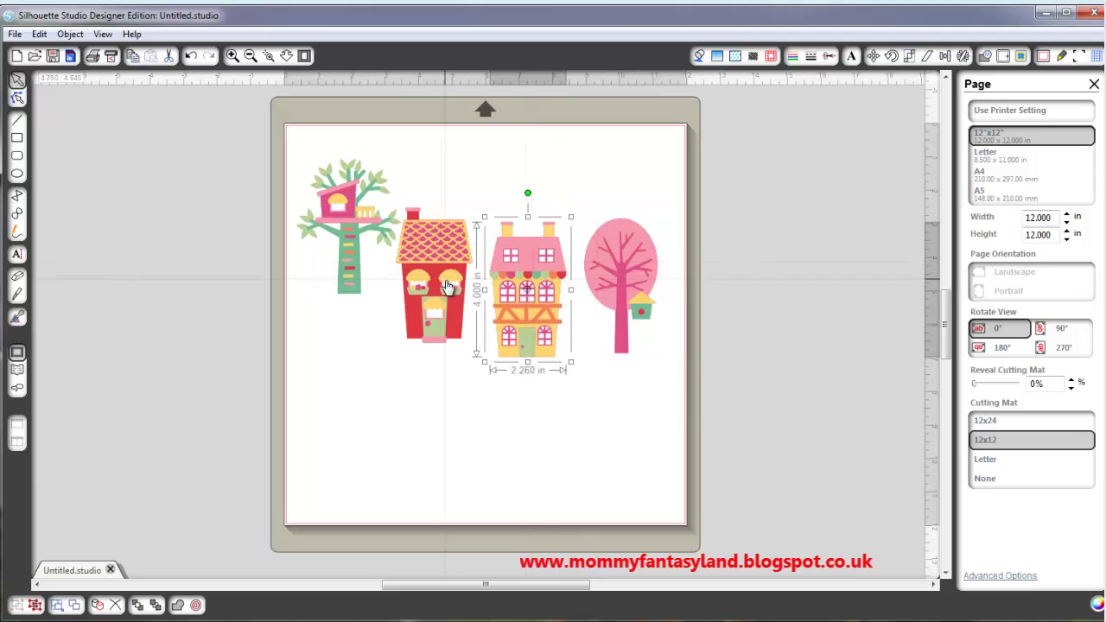
{"action": "left_click_drag", "start_coordinate": [447, 288], "coordinate": [455, 316]}
{"action": "left_click_drag", "start_coordinate": [356, 256], "coordinate": [365, 264]}
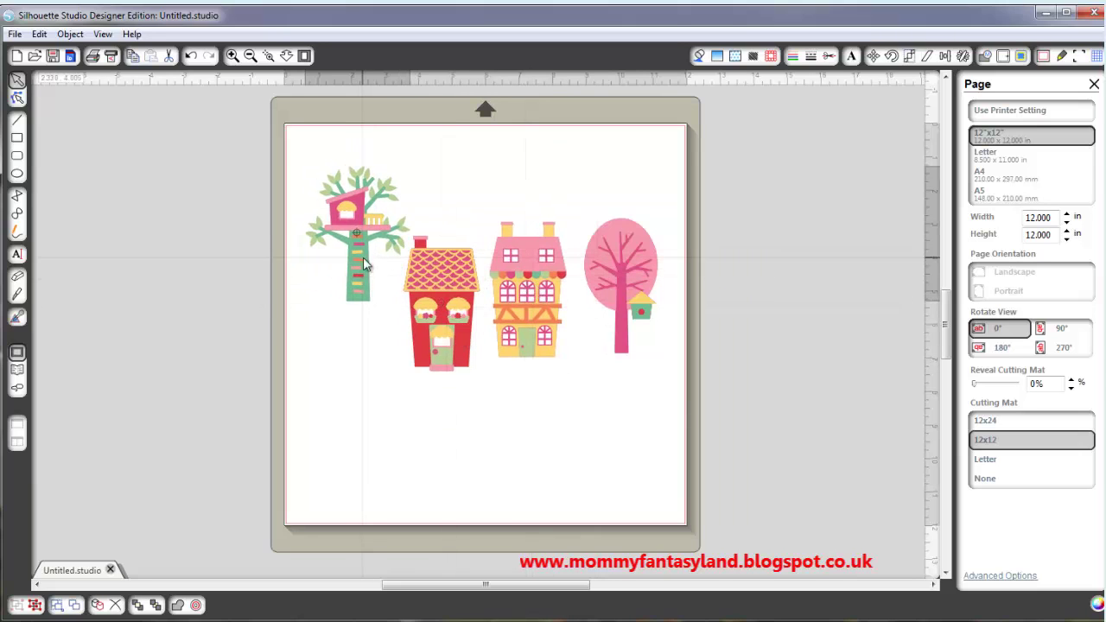
{"action": "left_click_drag", "start_coordinate": [440, 311], "coordinate": [430, 346]}
{"action": "left_click", "coordinate": [859, 237]}
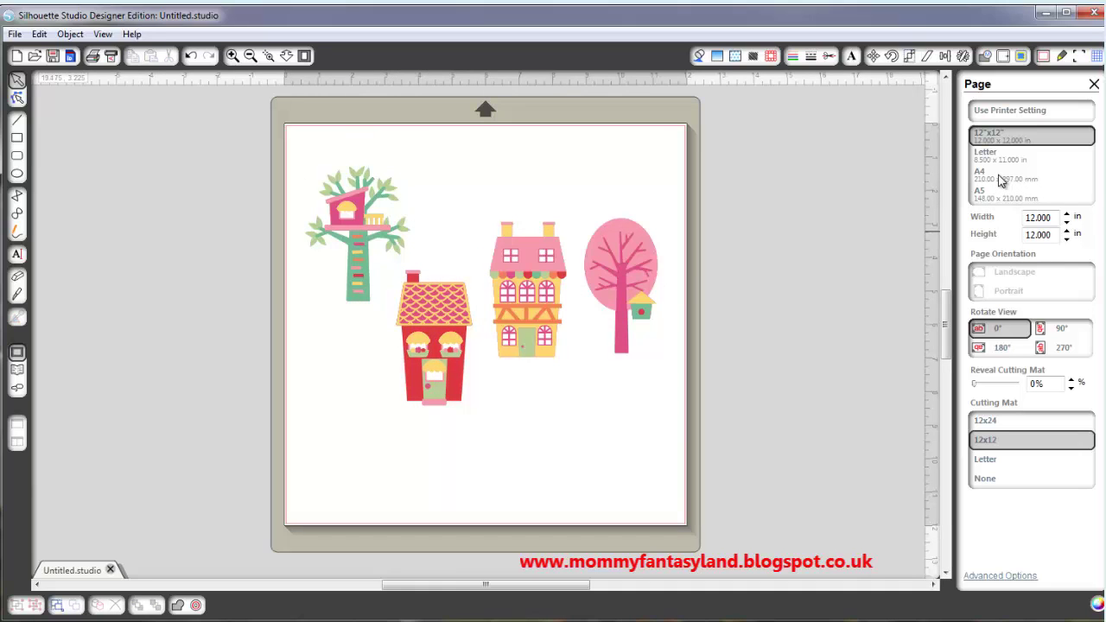
Set the page to A4 landscape and move all four designs into a row that fits inside it.
{"action": "left_click", "coordinate": [1001, 179]}
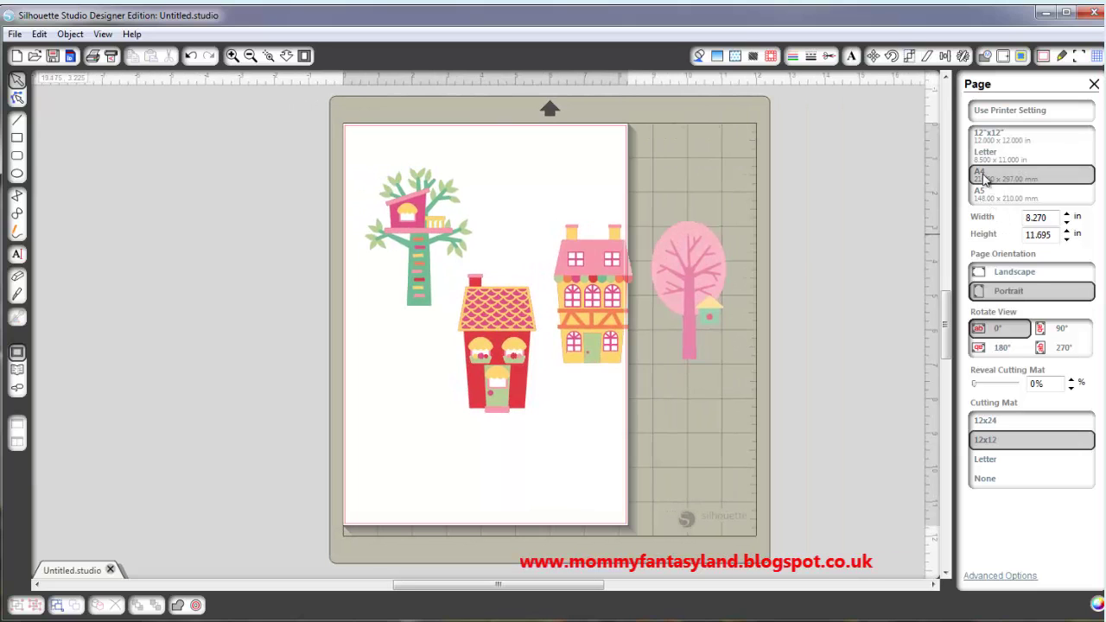
{"action": "left_click", "coordinate": [1025, 270]}
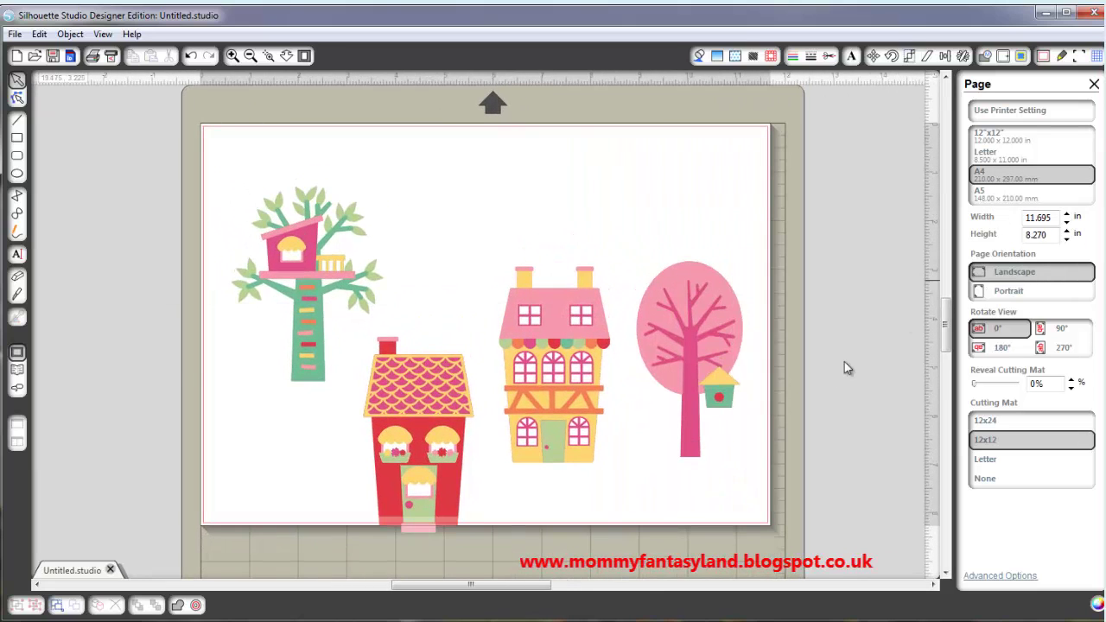
{"action": "left_click_drag", "start_coordinate": [663, 330], "coordinate": [647, 256]}
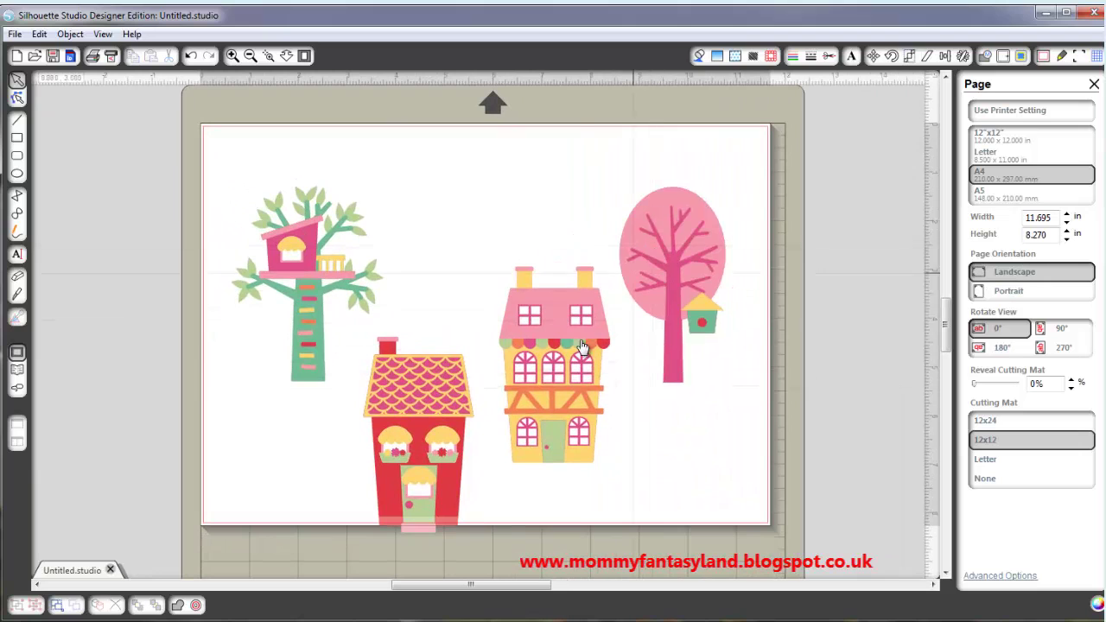
{"action": "left_click_drag", "start_coordinate": [581, 345], "coordinate": [570, 261]}
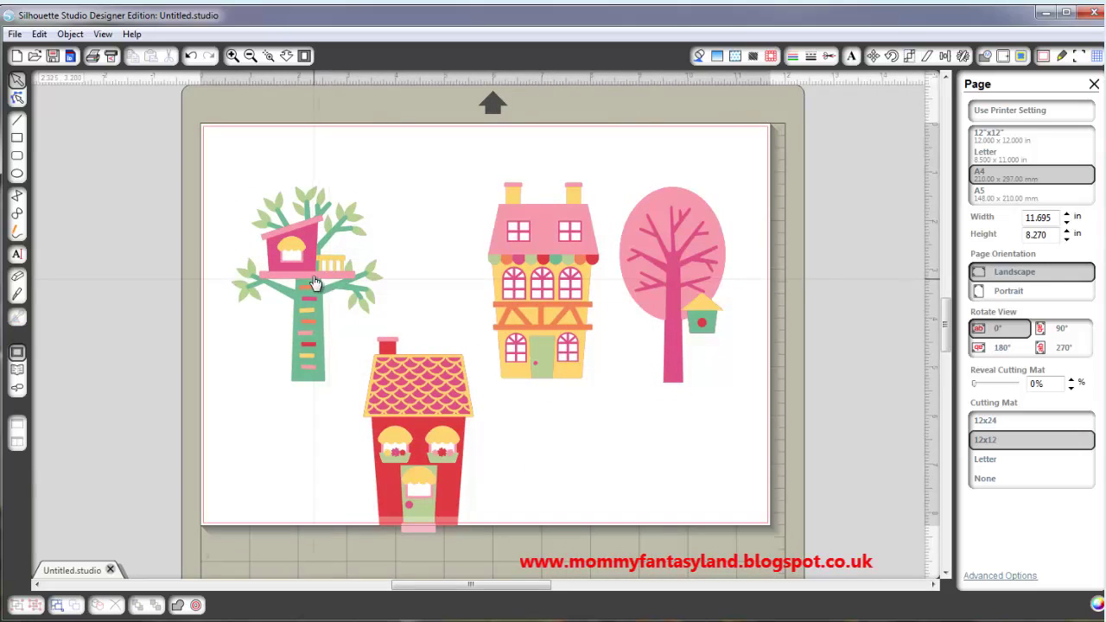
{"action": "left_click_drag", "start_coordinate": [315, 283], "coordinate": [298, 271]}
{"action": "left_click_drag", "start_coordinate": [409, 390], "coordinate": [414, 279]}
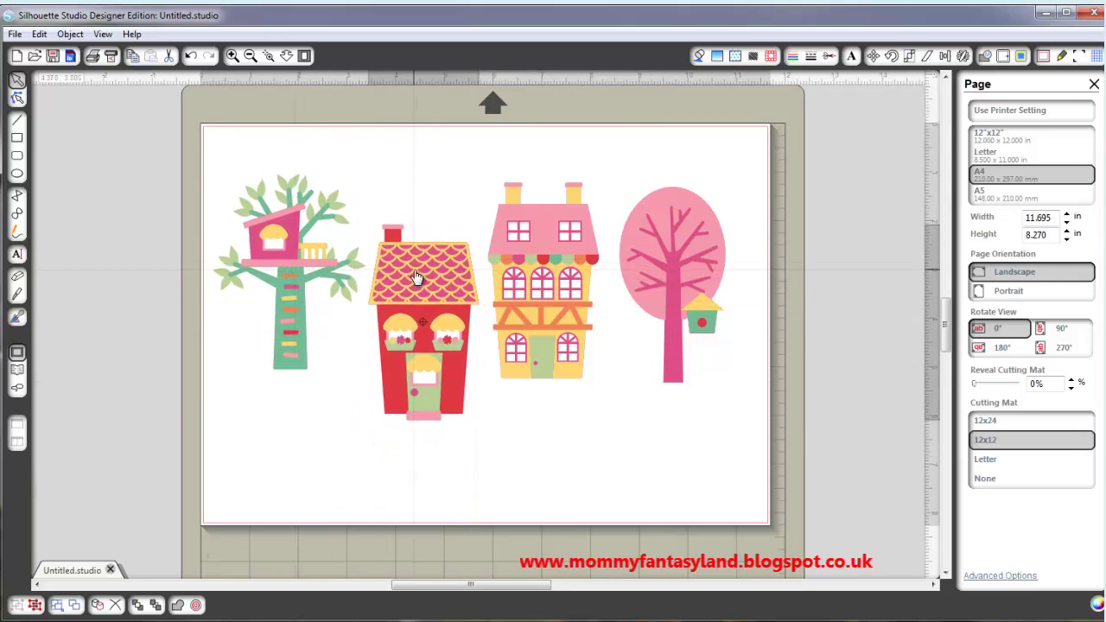
Trace the outer edge of all four designs, with the high pass filter off and the threshold at 100%.
{"action": "left_click", "coordinate": [1022, 57]}
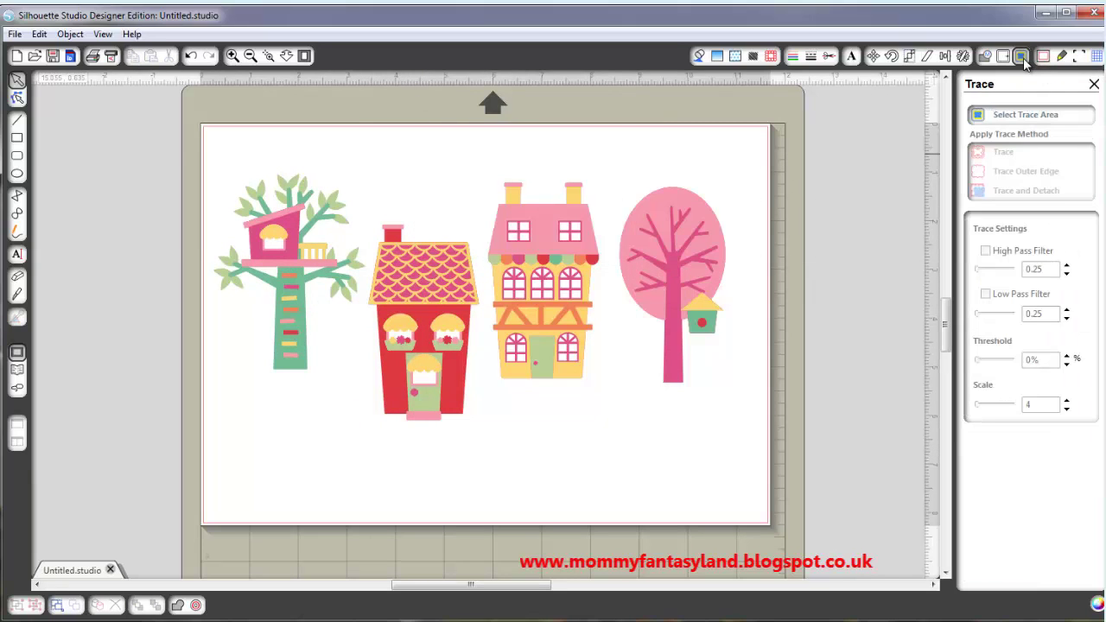
{"action": "left_click", "coordinate": [997, 115]}
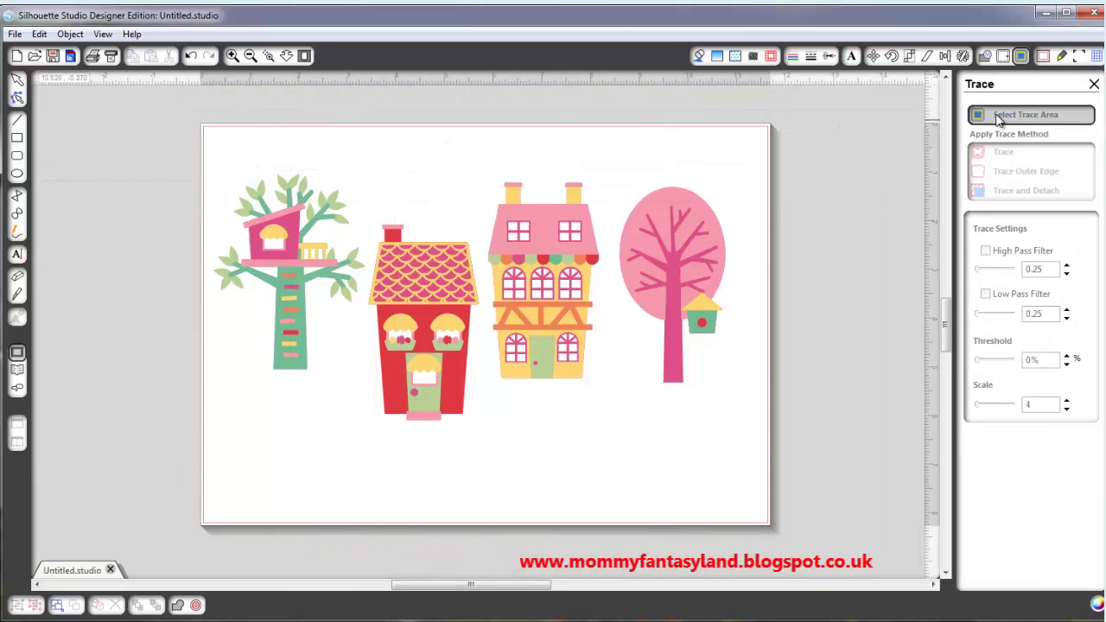
{"action": "mouse_move", "coordinate": [207, 154]}
{"action": "left_mouse_down"}
{"action": "mouse_move", "coordinate": [645, 209]}
{"action": "mouse_move", "coordinate": [764, 331]}
{"action": "mouse_move", "coordinate": [761, 432]}
{"action": "left_mouse_up"}
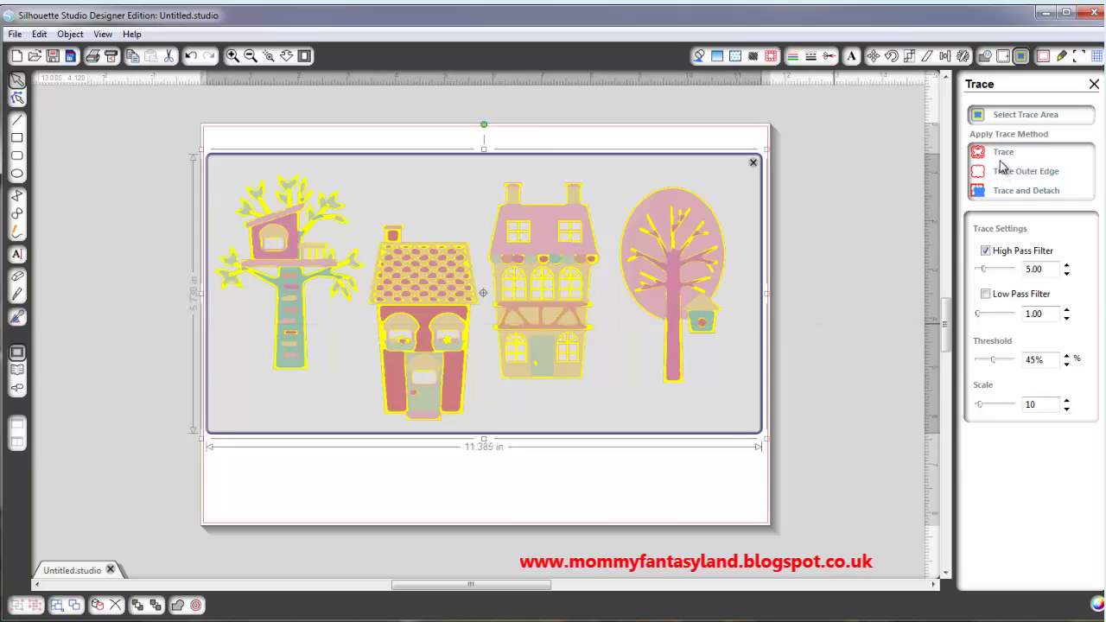
{"action": "left_click", "coordinate": [985, 251]}
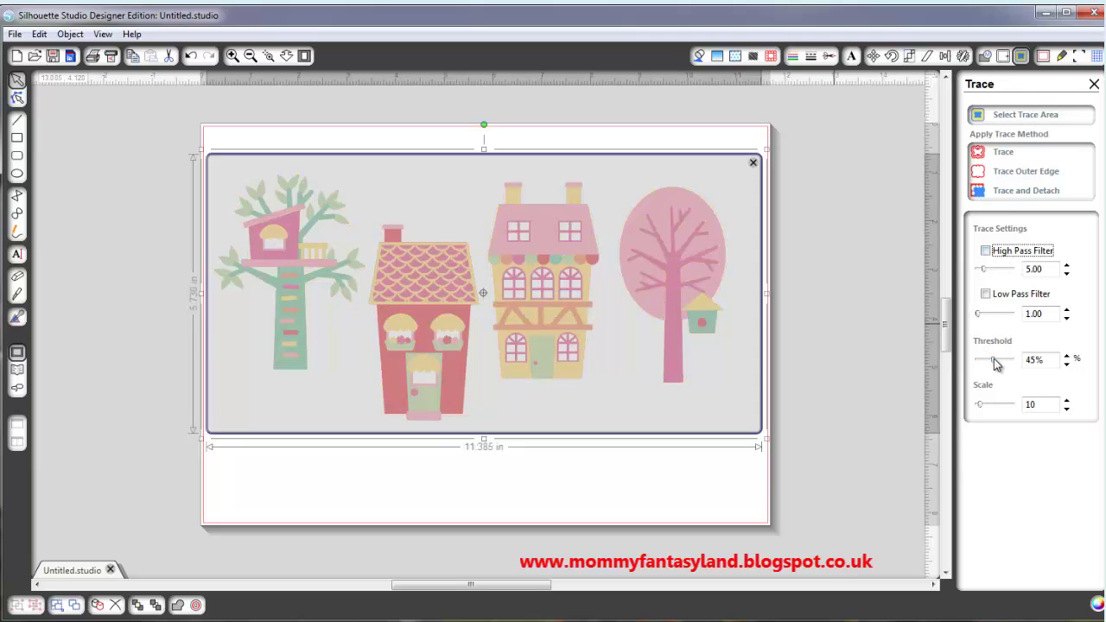
{"action": "left_click_drag", "start_coordinate": [995, 362], "coordinate": [1028, 365]}
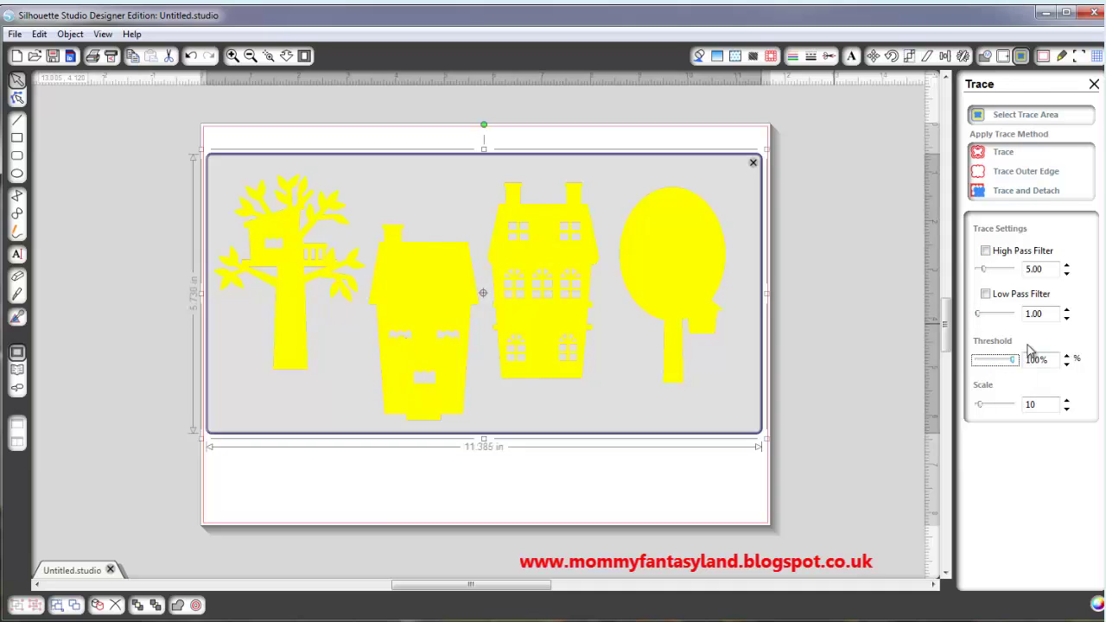
{"action": "left_click", "coordinate": [1005, 176]}
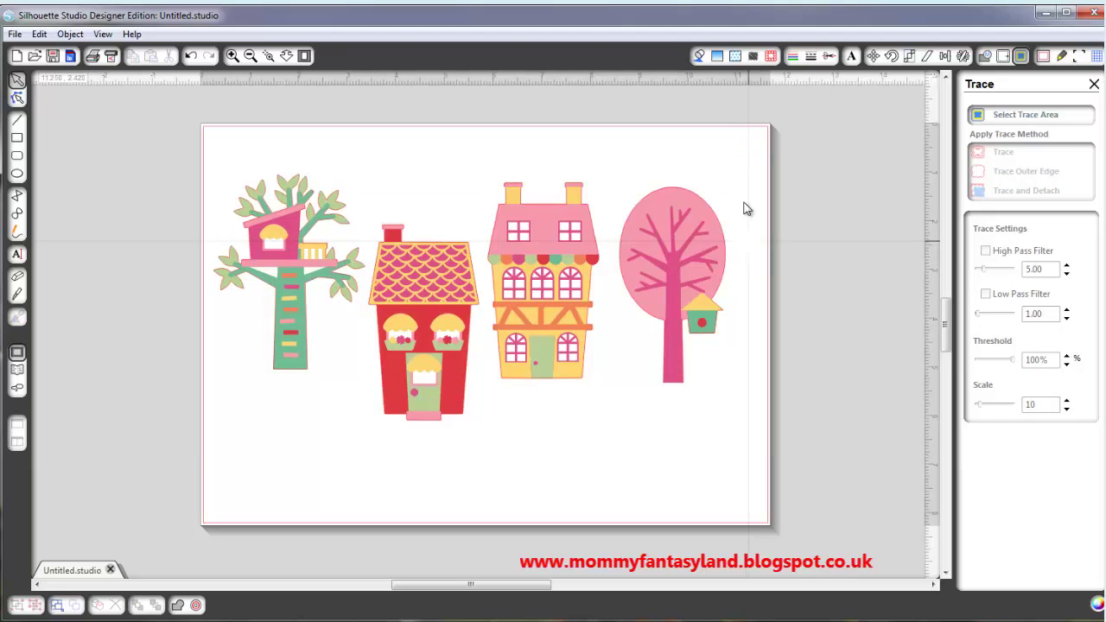
Check the cut lines around the designs and show registration marks on the page.
{"action": "left_click", "coordinate": [829, 57]}
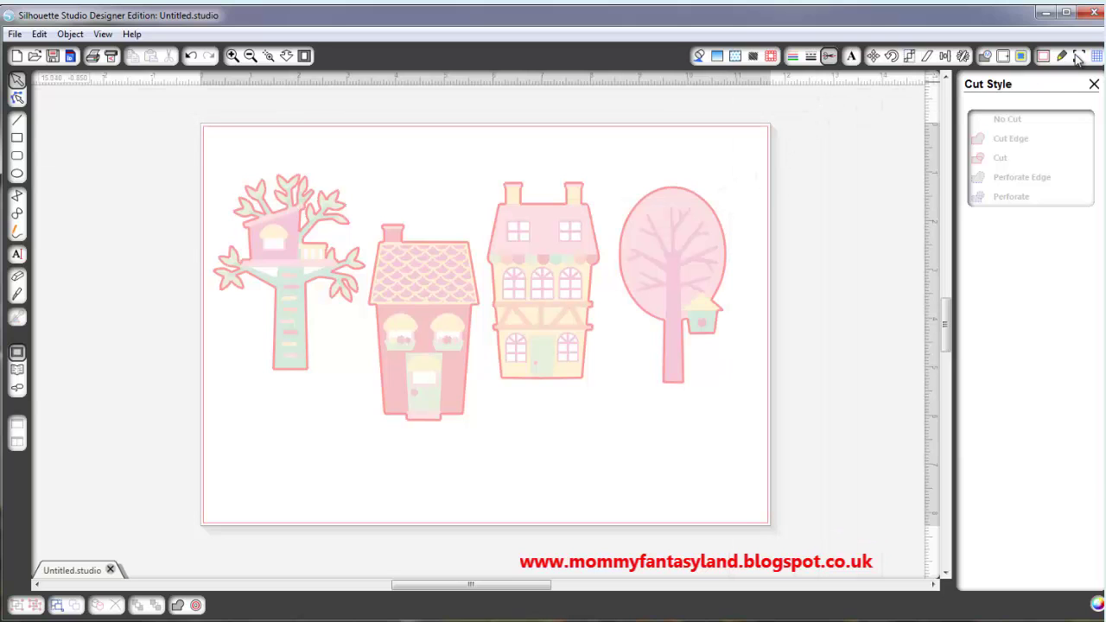
{"action": "left_click", "coordinate": [1079, 56]}
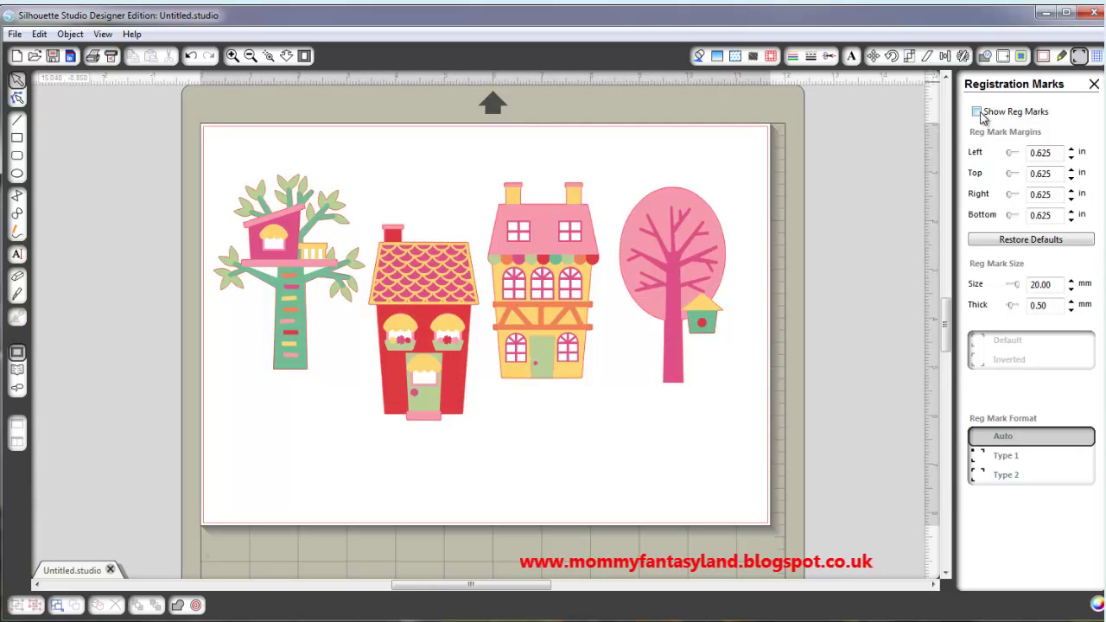
{"action": "left_click", "coordinate": [976, 111]}
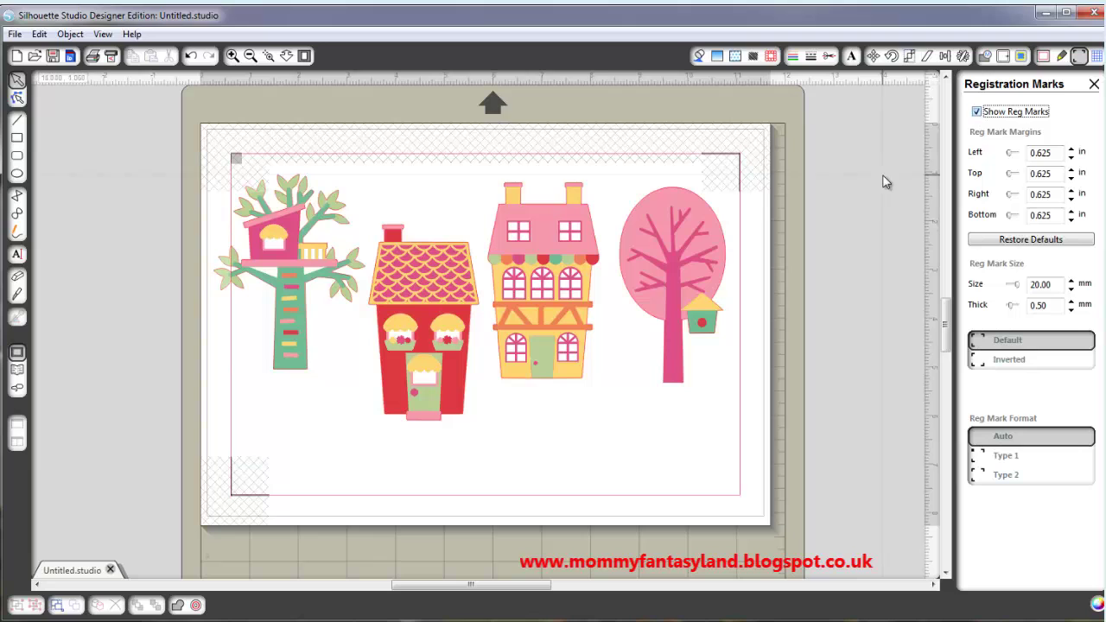
Try to move the tree house down the page, away from its cut outline, and undo the moves.
{"action": "left_click", "coordinate": [684, 259]}
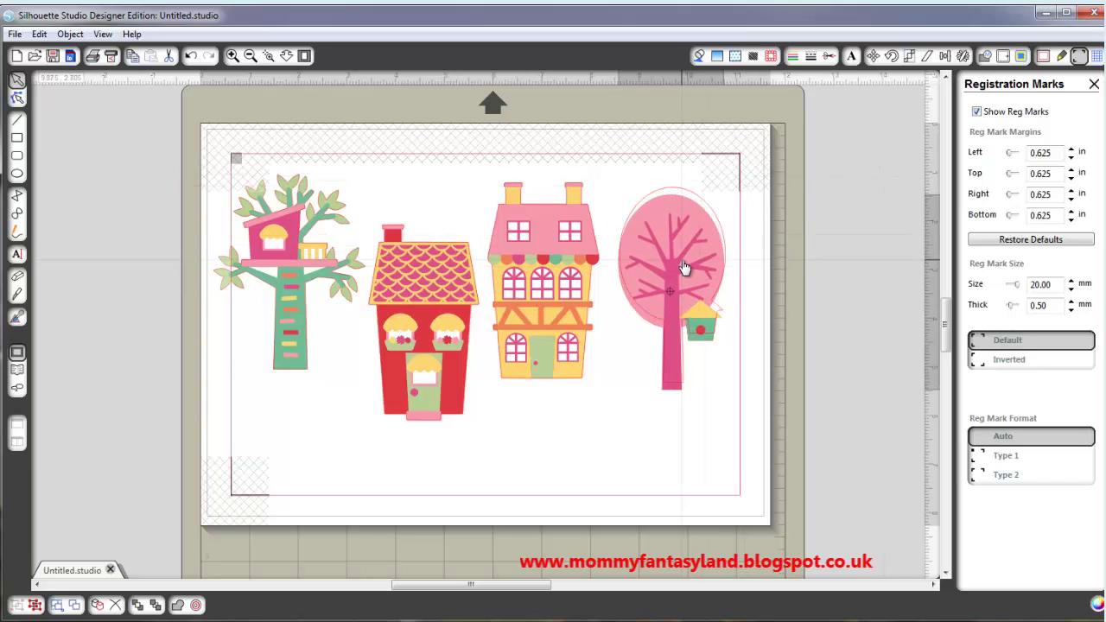
{"action": "left_click", "coordinate": [191, 56]}
{"action": "left_click", "coordinate": [191, 56]}
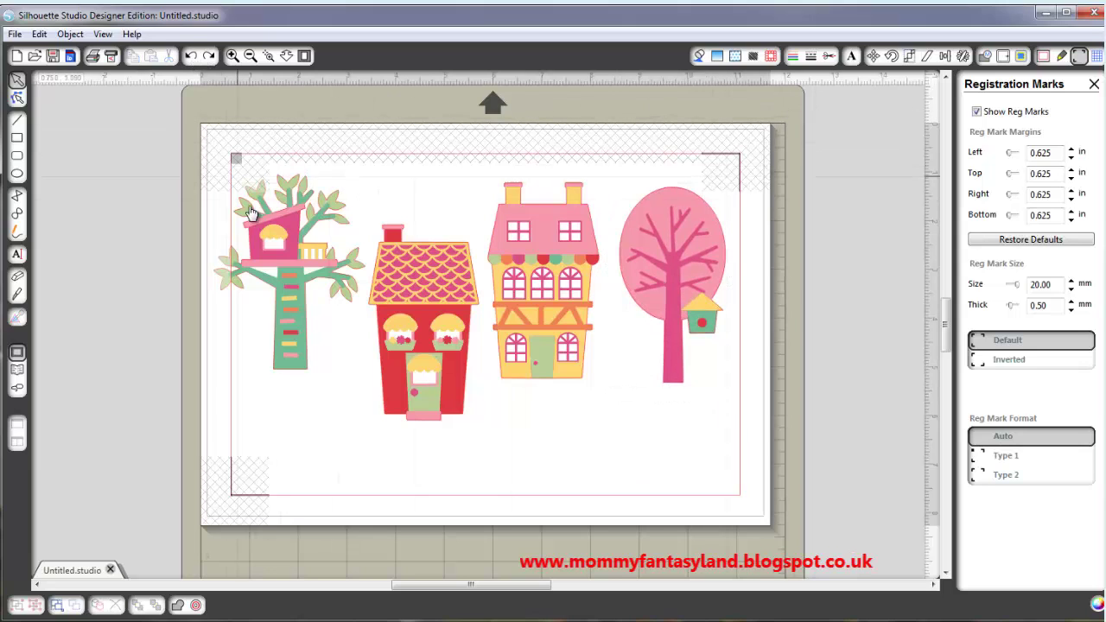
{"action": "left_click_drag", "start_coordinate": [291, 260], "coordinate": [304, 359]}
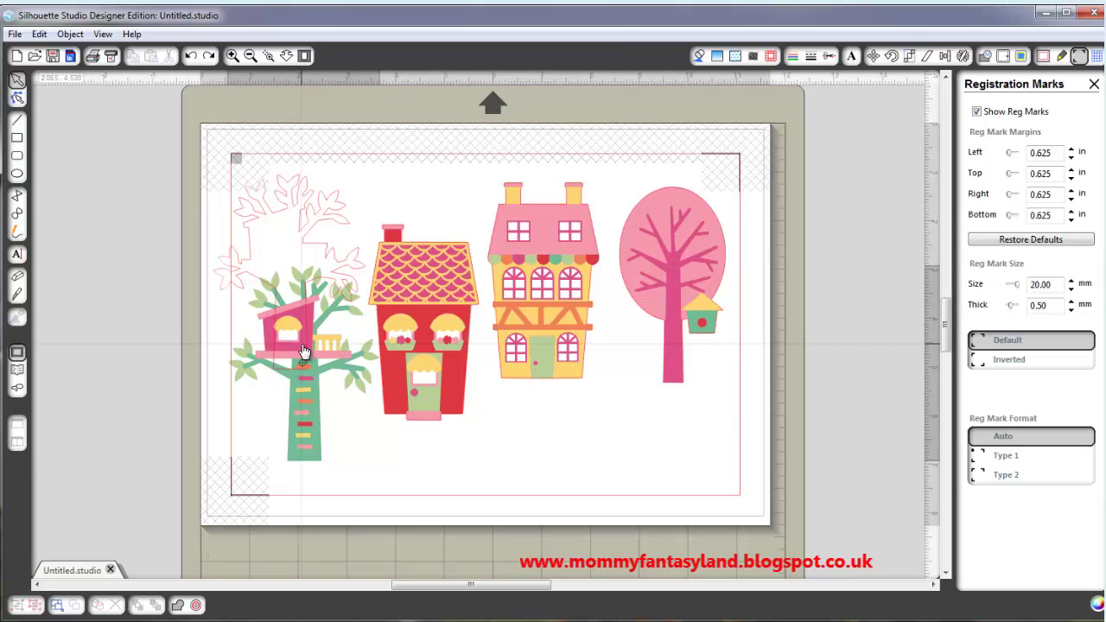
{"action": "mouse_move", "coordinate": [288, 215]}
{"action": "left_mouse_down"}
{"action": "mouse_move", "coordinate": [294, 296]}
{"action": "mouse_move", "coordinate": [284, 204]}
{"action": "left_mouse_up"}
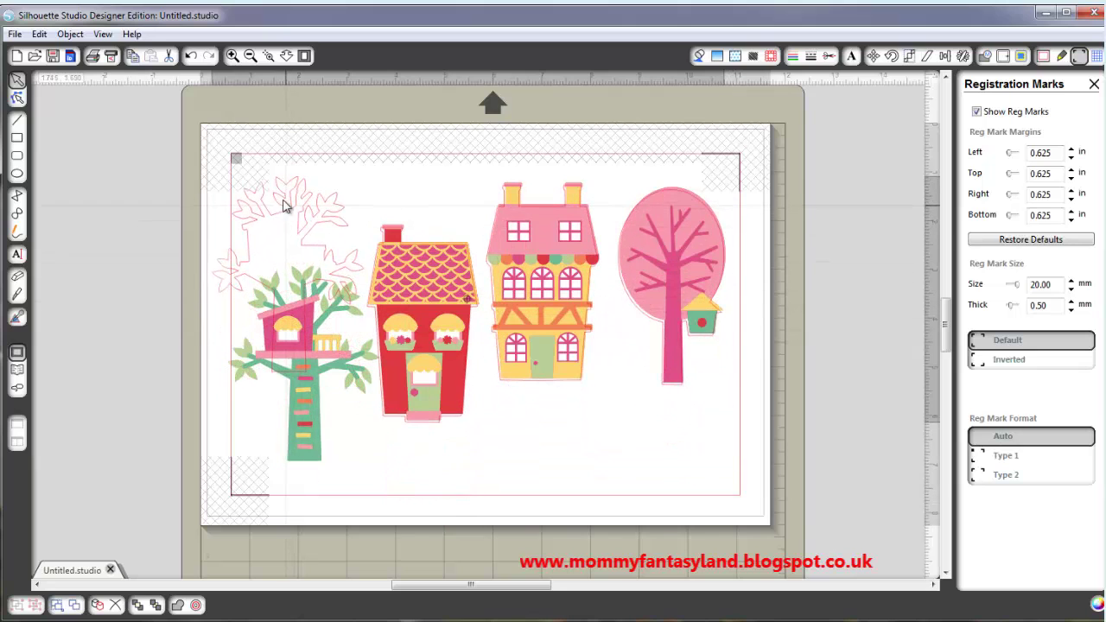
{"action": "left_click", "coordinate": [192, 56]}
{"action": "left_click", "coordinate": [192, 56]}
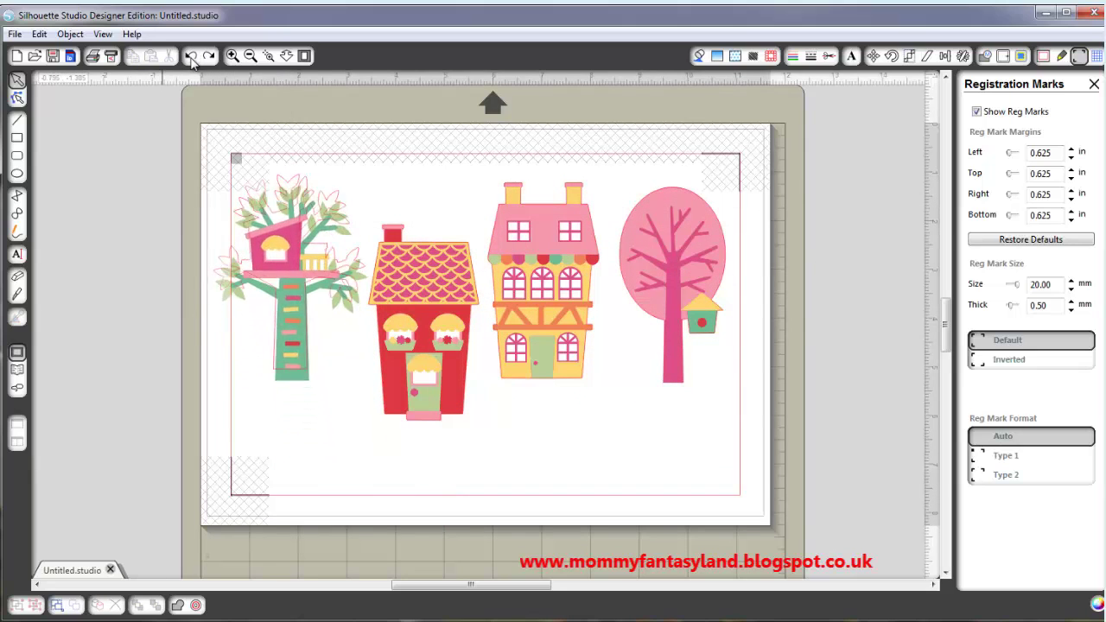
{"action": "left_click", "coordinate": [192, 56]}
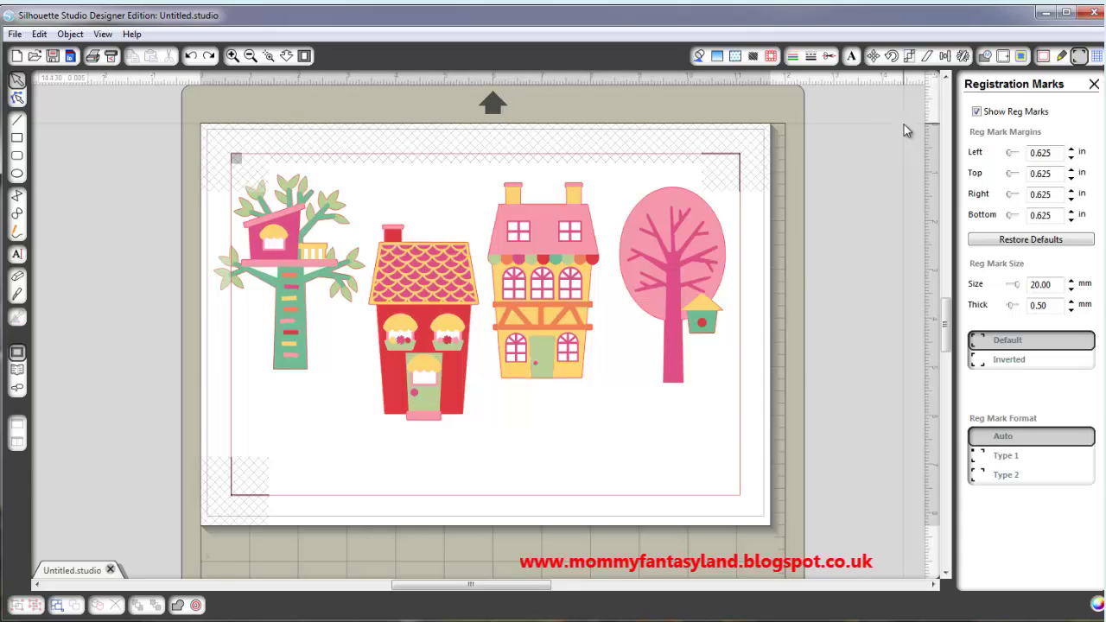
Delete the tree house and the traced outlines, and insert hi-dee-ho-07 from My Own Designs in the library.
{"action": "left_click", "coordinate": [300, 261]}
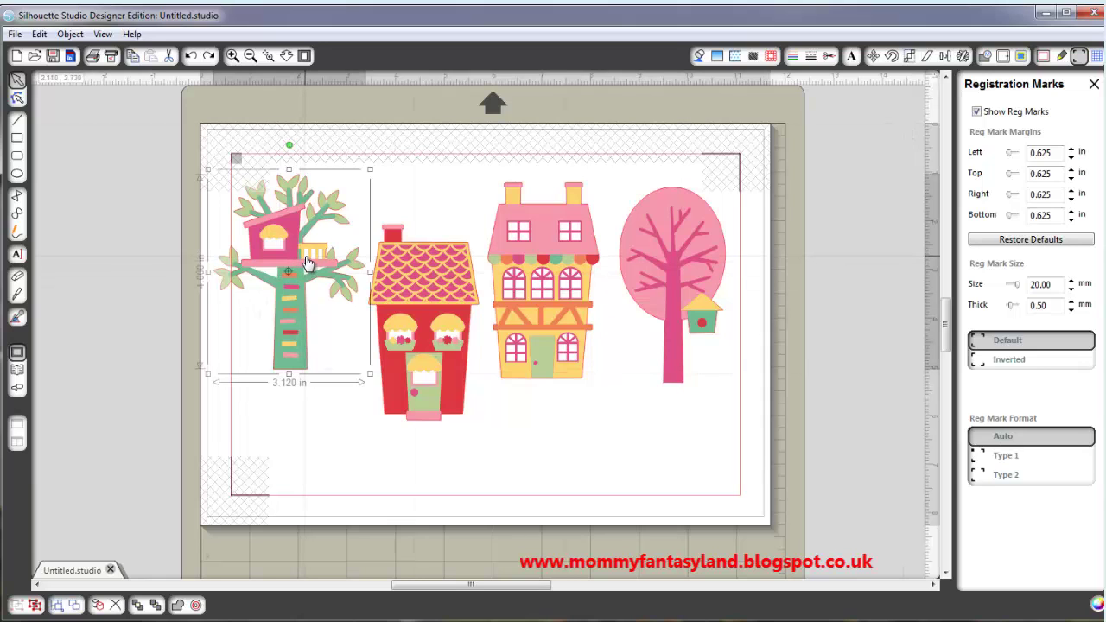
{"action": "key", "text": "Delete"}
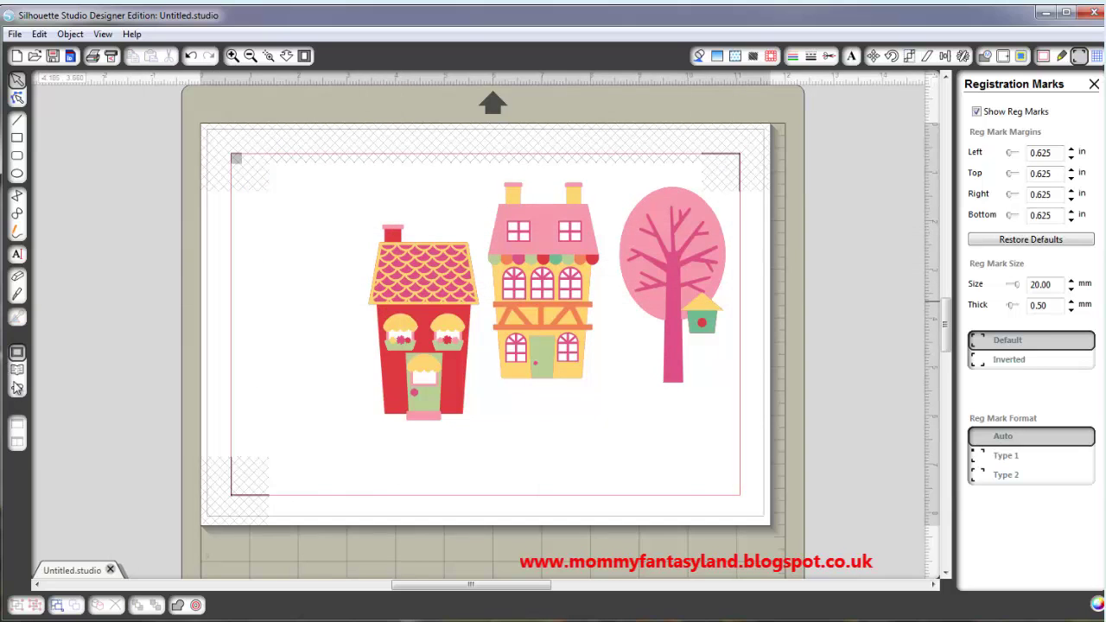
{"action": "left_click", "coordinate": [18, 371]}
{"action": "double_click", "coordinate": [580, 373]}
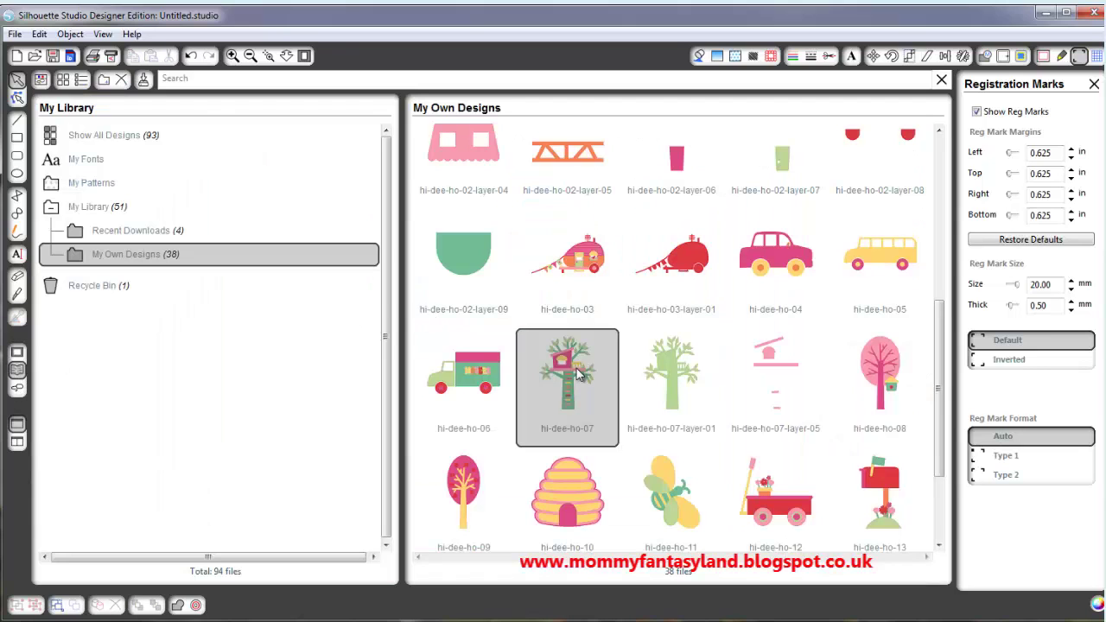
Move the red house to the page's left side and the tree house between the two houses, clear of the registration mark hatching.
{"action": "left_click_drag", "start_coordinate": [482, 322], "coordinate": [297, 338]}
{"action": "left_click_drag", "start_coordinate": [570, 426], "coordinate": [558, 448]}
{"action": "left_click", "coordinate": [486, 367]}
{"action": "left_click_drag", "start_coordinate": [438, 317], "coordinate": [313, 290]}
{"action": "left_click", "coordinate": [458, 398]}
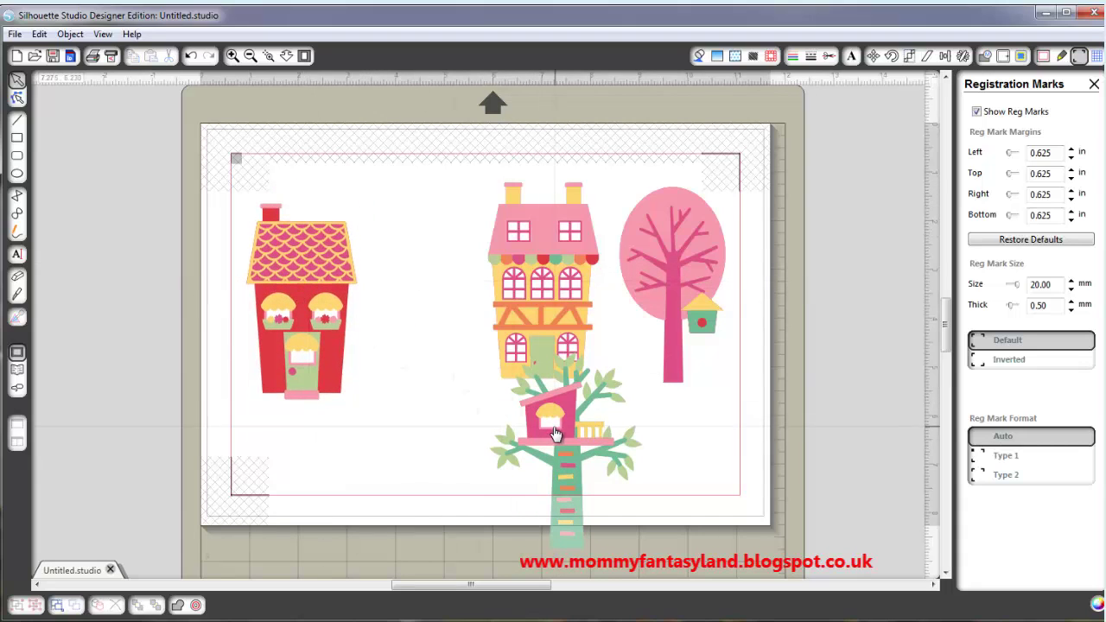
{"action": "left_click_drag", "start_coordinate": [558, 438], "coordinate": [413, 361]}
{"action": "left_click", "coordinate": [844, 313]}
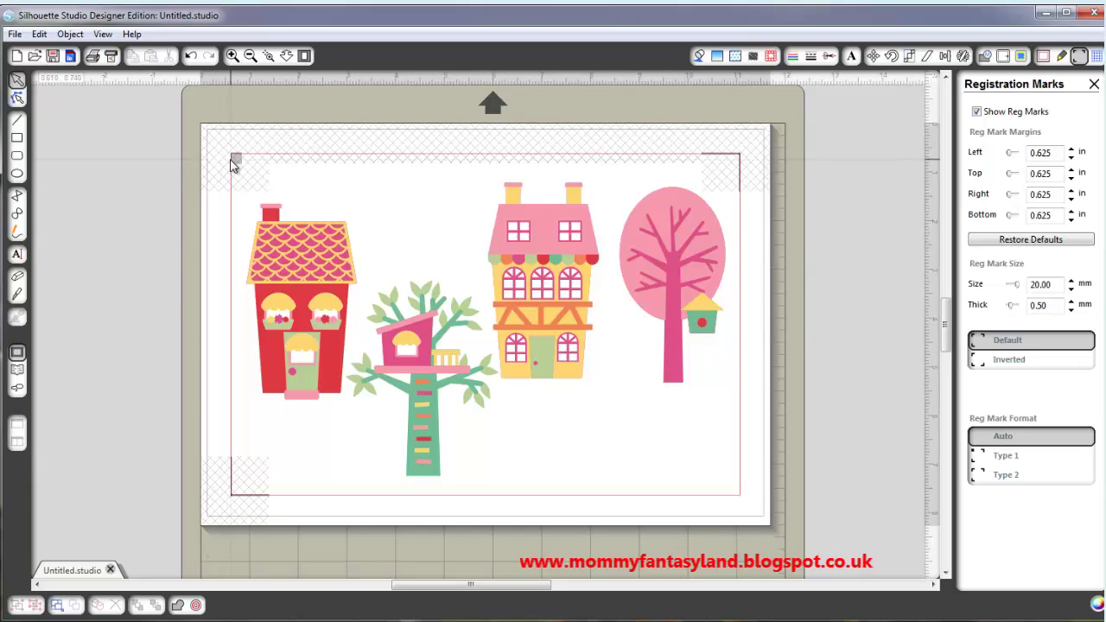
Retrace the outer edge of the four rearranged designs with the high pass filter off and the threshold at 100%.
{"action": "left_click", "coordinate": [1021, 55]}
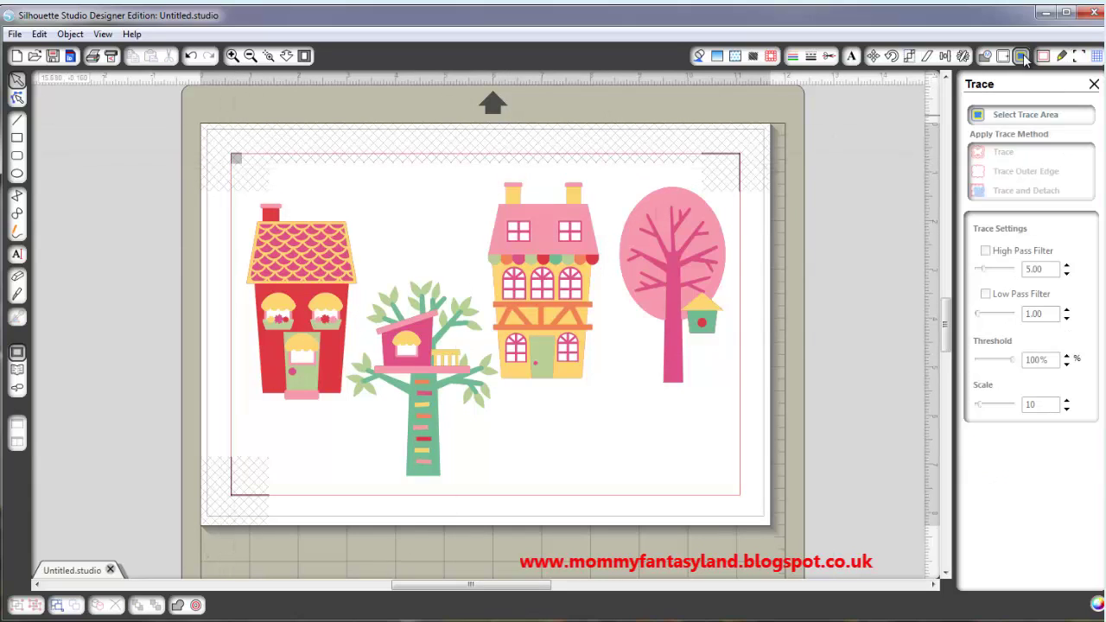
{"action": "left_click", "coordinate": [1015, 116]}
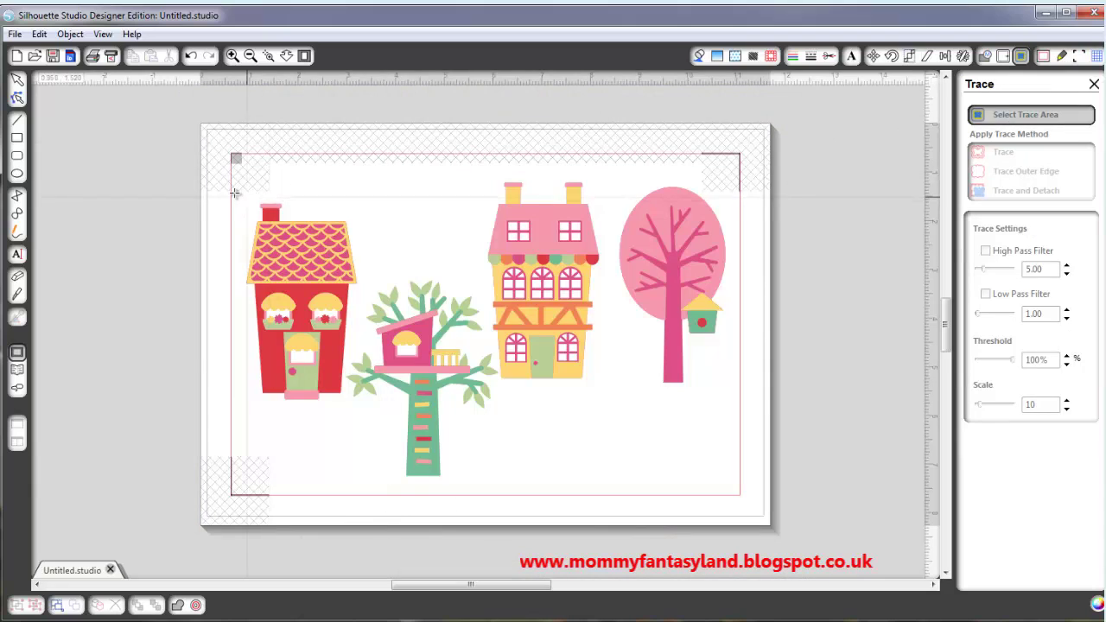
{"action": "mouse_move", "coordinate": [233, 170]}
{"action": "left_mouse_down"}
{"action": "mouse_move", "coordinate": [643, 205]}
{"action": "mouse_move", "coordinate": [731, 407]}
{"action": "mouse_move", "coordinate": [750, 499]}
{"action": "left_mouse_up"}
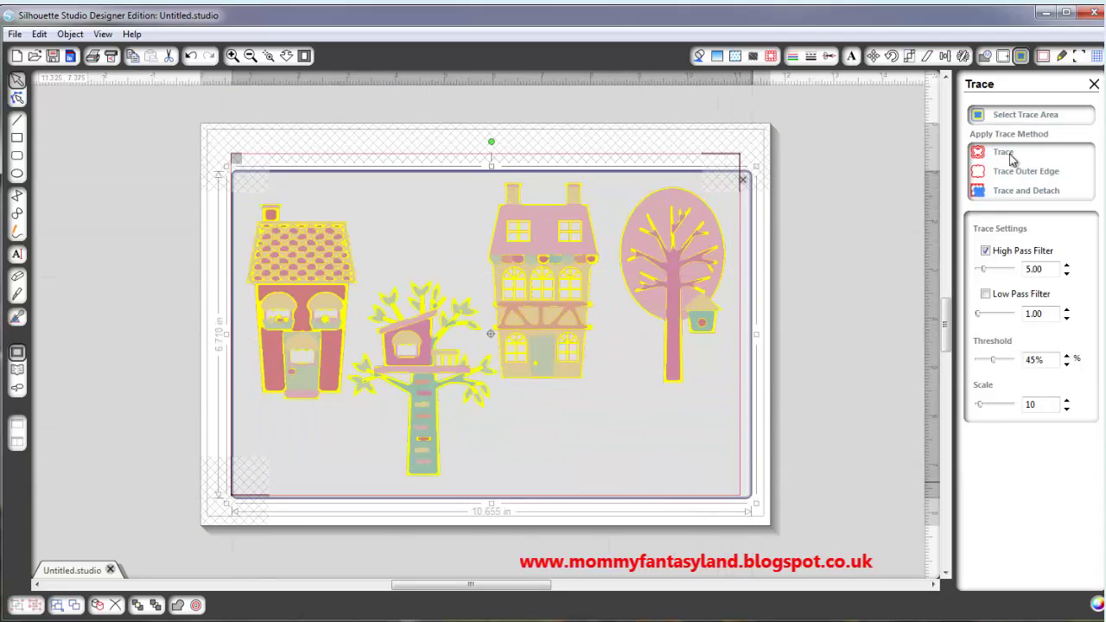
{"action": "left_click", "coordinate": [985, 250]}
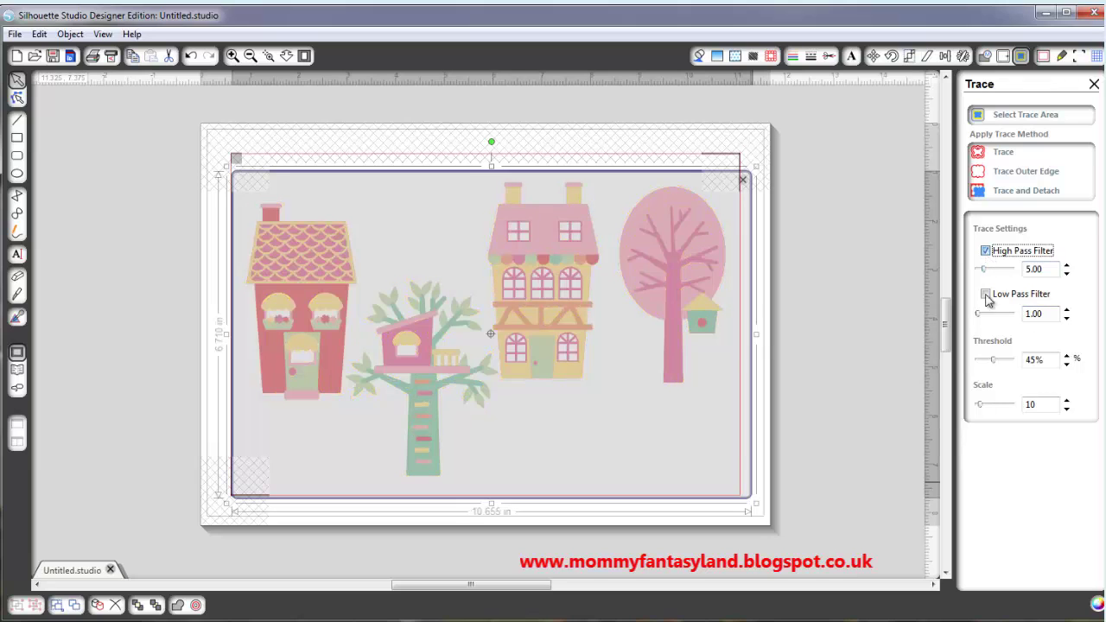
{"action": "left_click_drag", "start_coordinate": [994, 361], "coordinate": [1030, 365]}
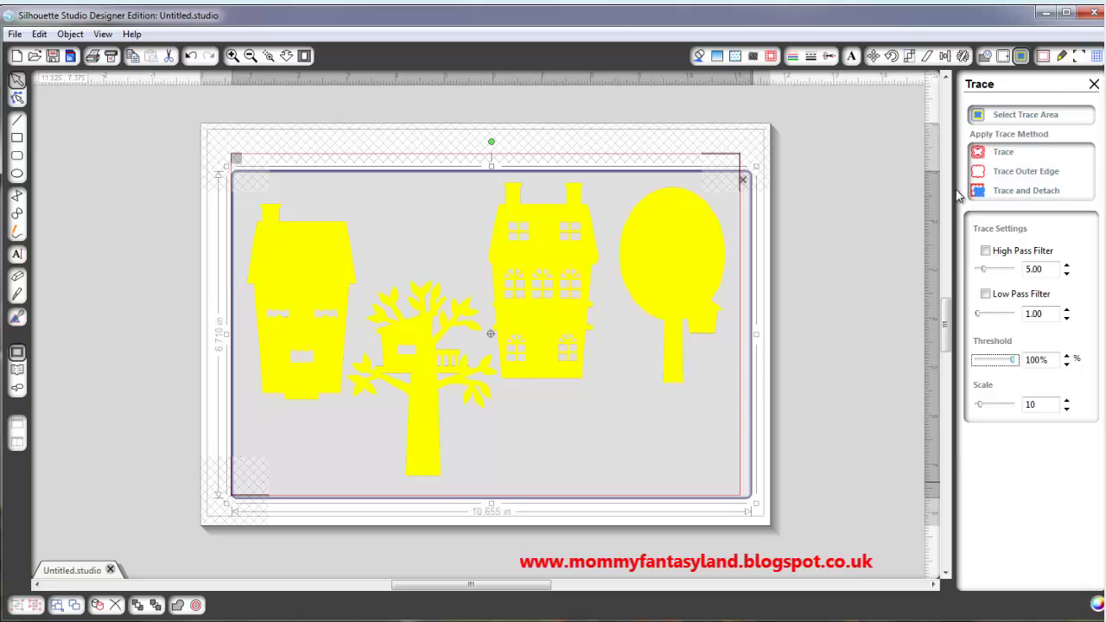
{"action": "left_click", "coordinate": [1027, 171]}
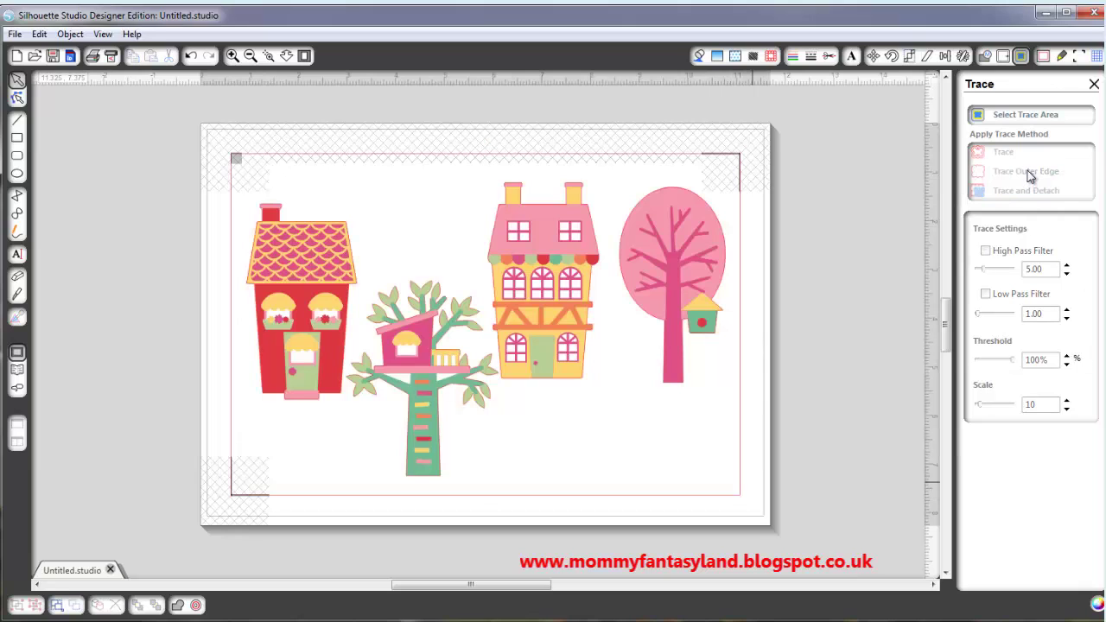
Check the new cut lines, the page size and orientation, the cut settings and the registration marks.
{"action": "left_click", "coordinate": [829, 56]}
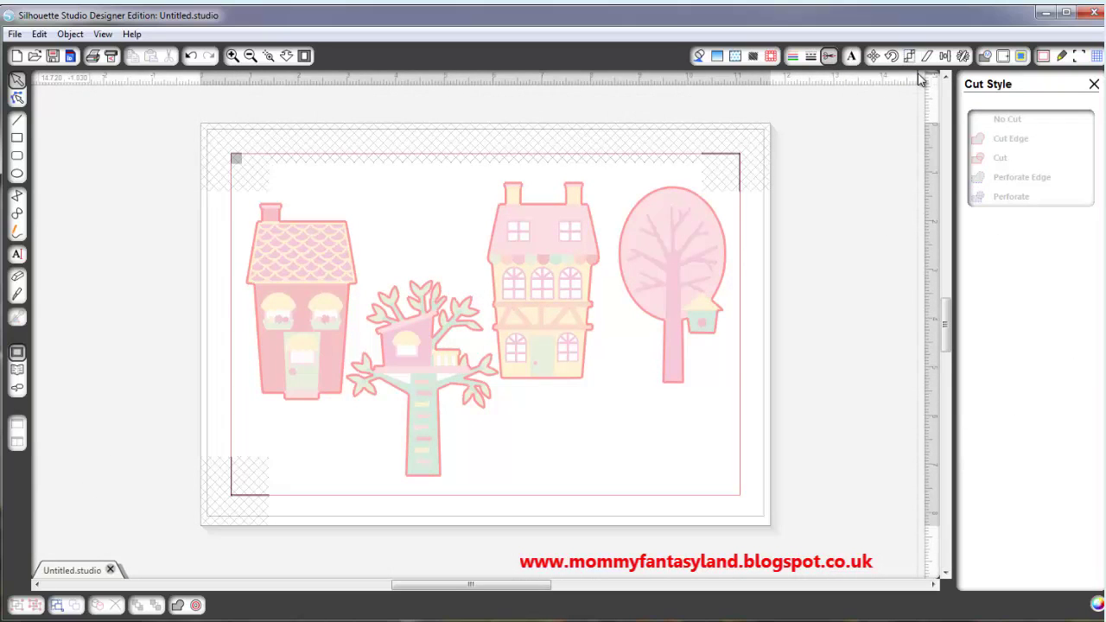
{"action": "left_click", "coordinate": [1042, 56]}
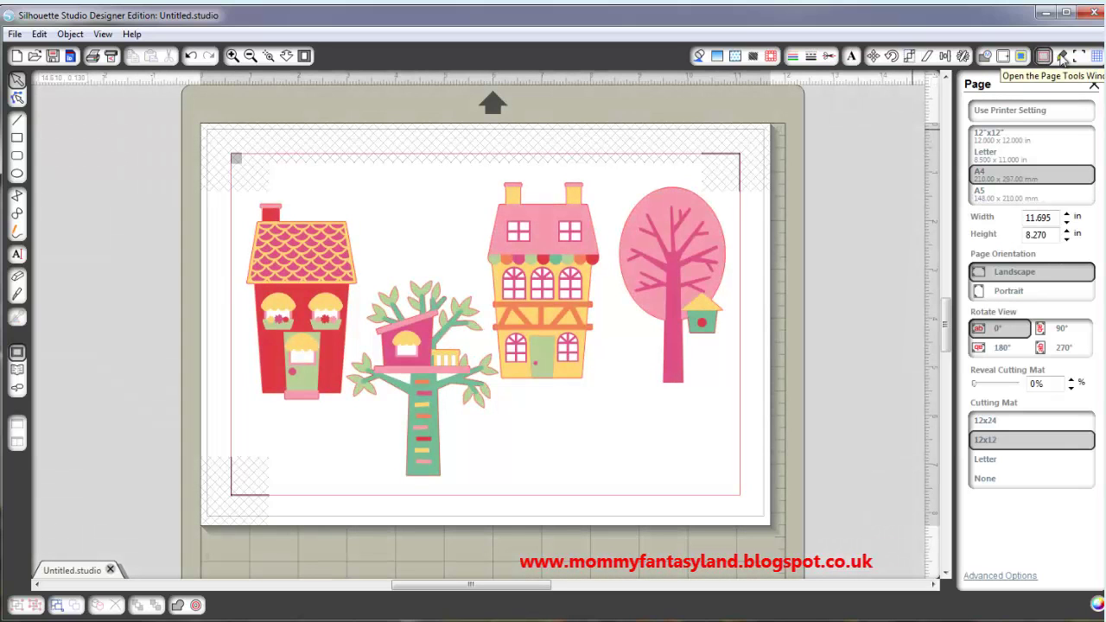
{"action": "left_click", "coordinate": [1063, 56]}
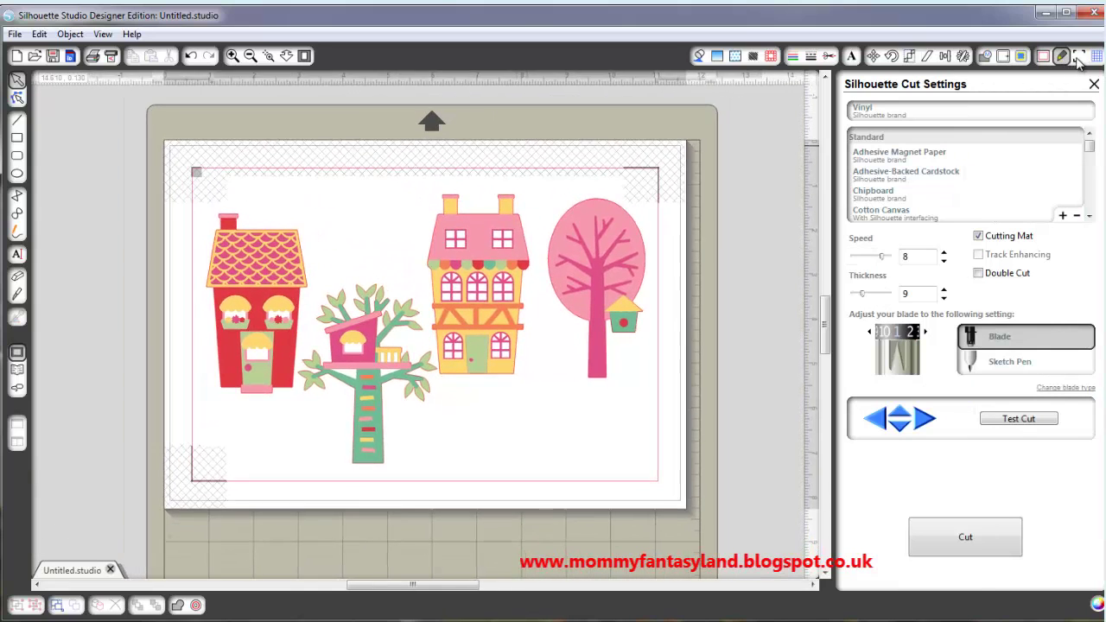
{"action": "left_click", "coordinate": [1078, 56]}
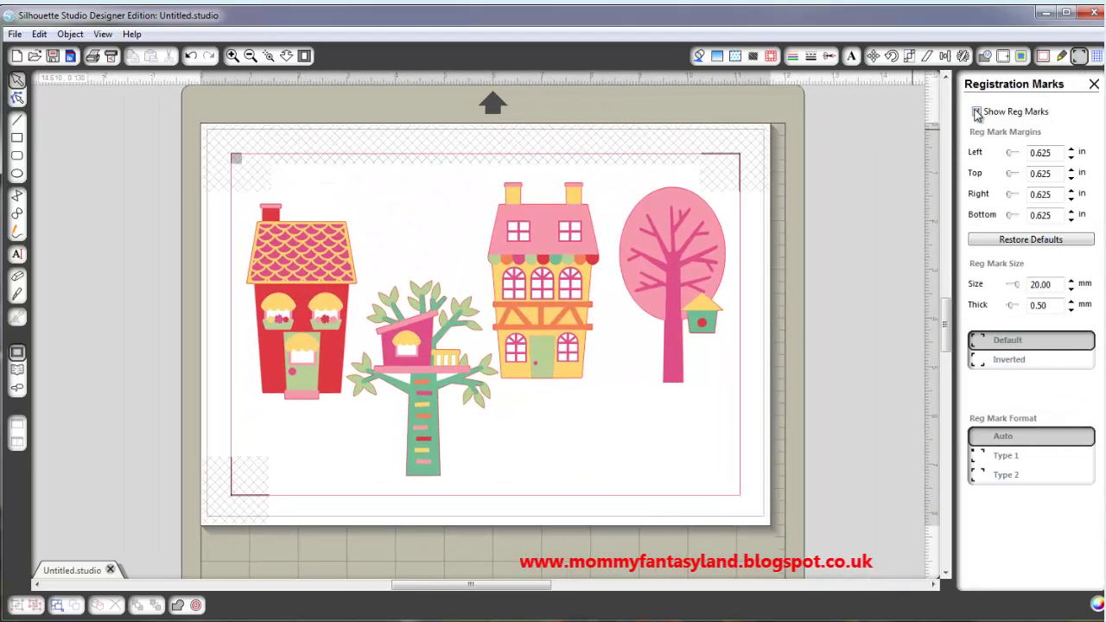
{"action": "left_click", "coordinate": [976, 112]}
{"action": "left_click", "coordinate": [1044, 57]}
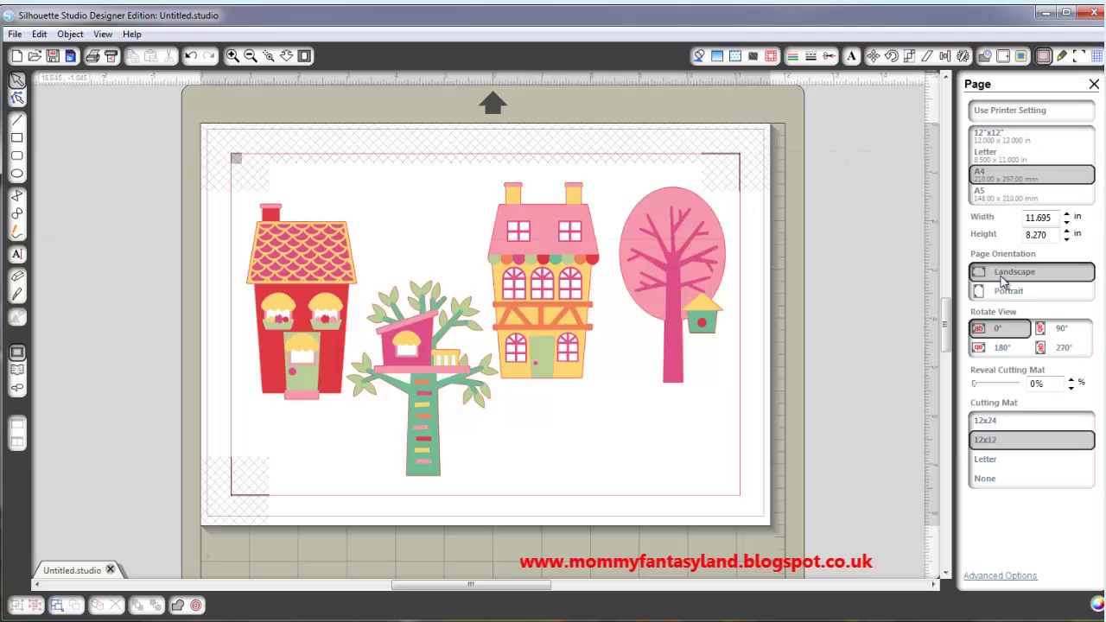
{"action": "left_click", "coordinate": [1078, 55]}
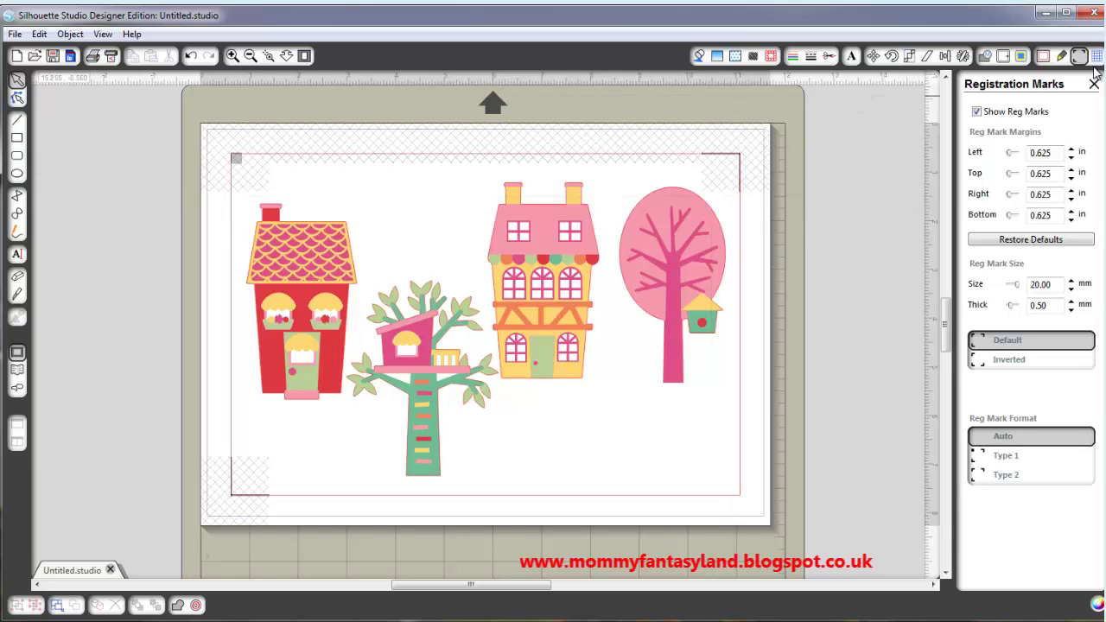
{"action": "left_click", "coordinate": [828, 56]}
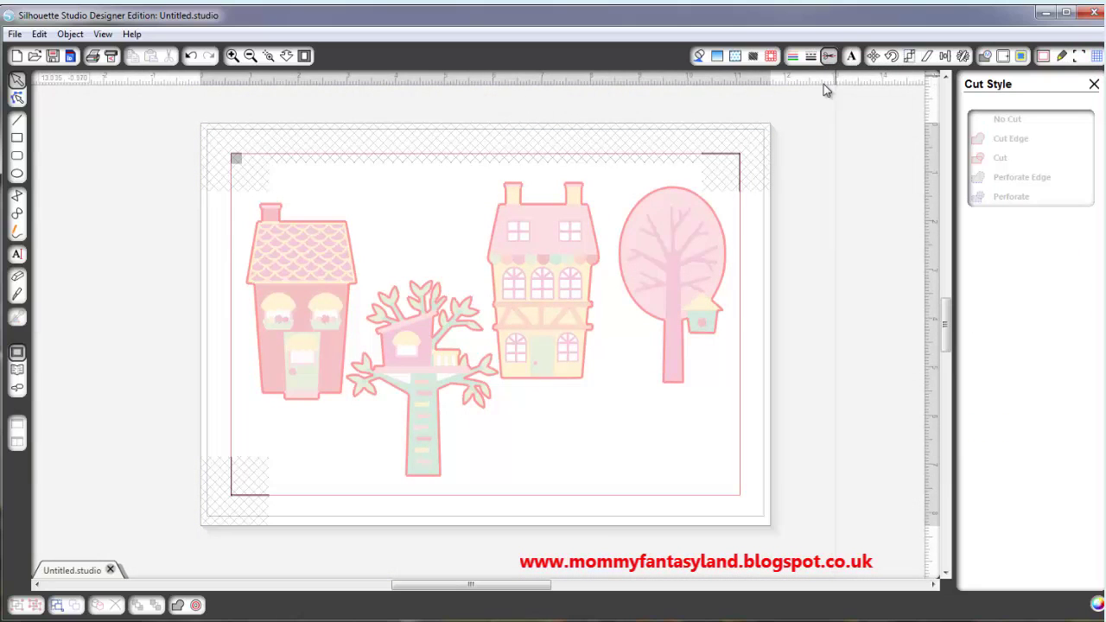
Save the sheet as "3d wall" in Silhouette Studio format in the svg_by_layers folder.
{"action": "left_click", "coordinate": [51, 56]}
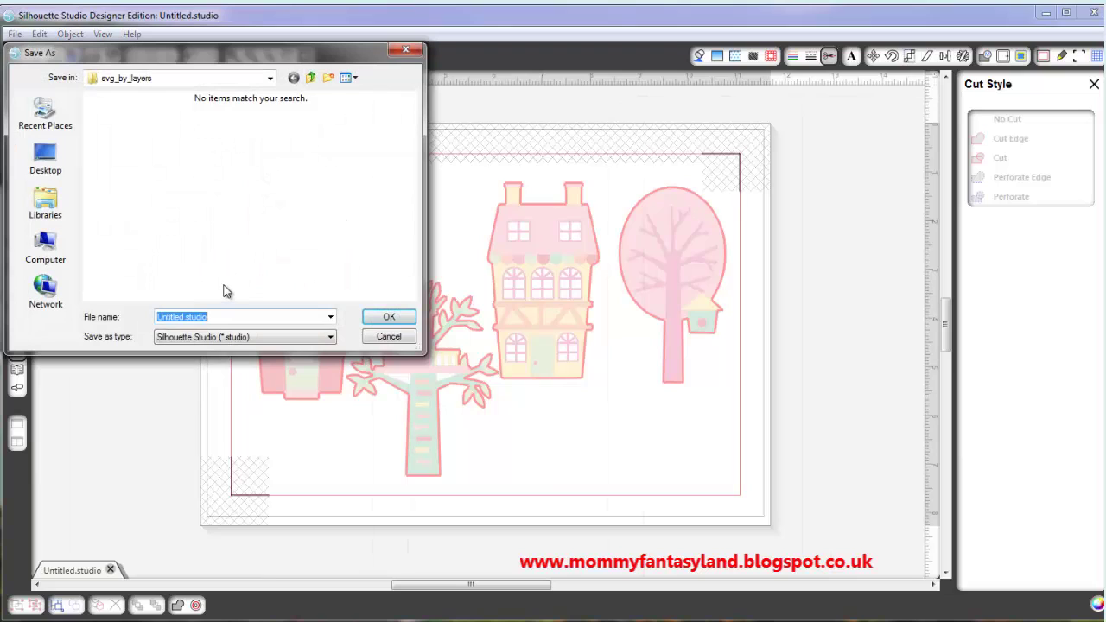
{"action": "type", "text": "3d wall"}
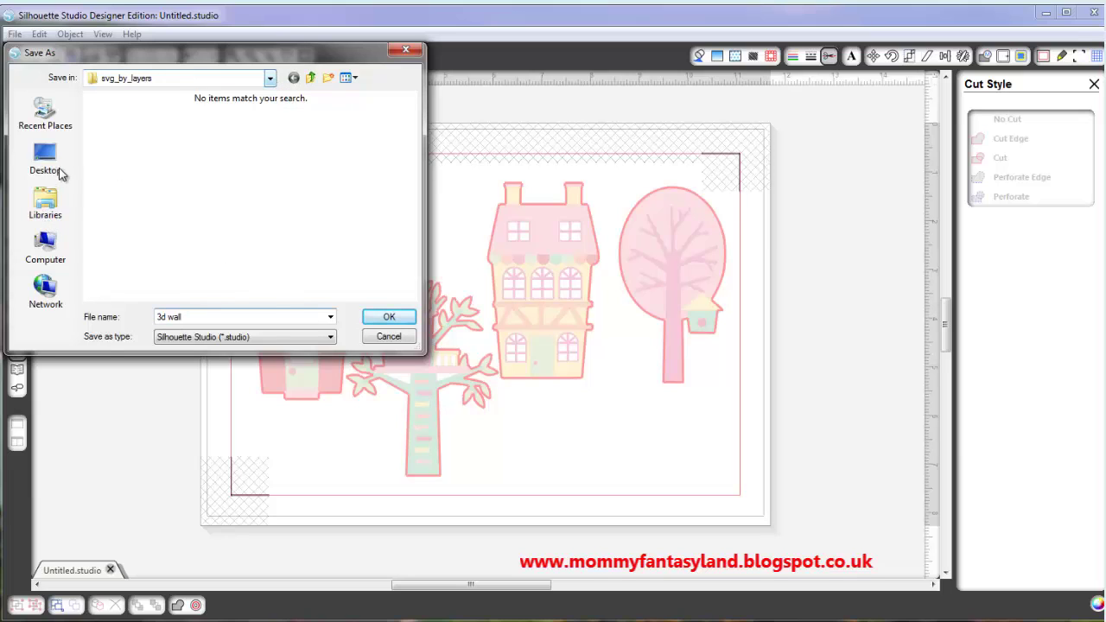
{"action": "left_click", "coordinate": [270, 77]}
{"action": "left_click", "coordinate": [388, 316]}
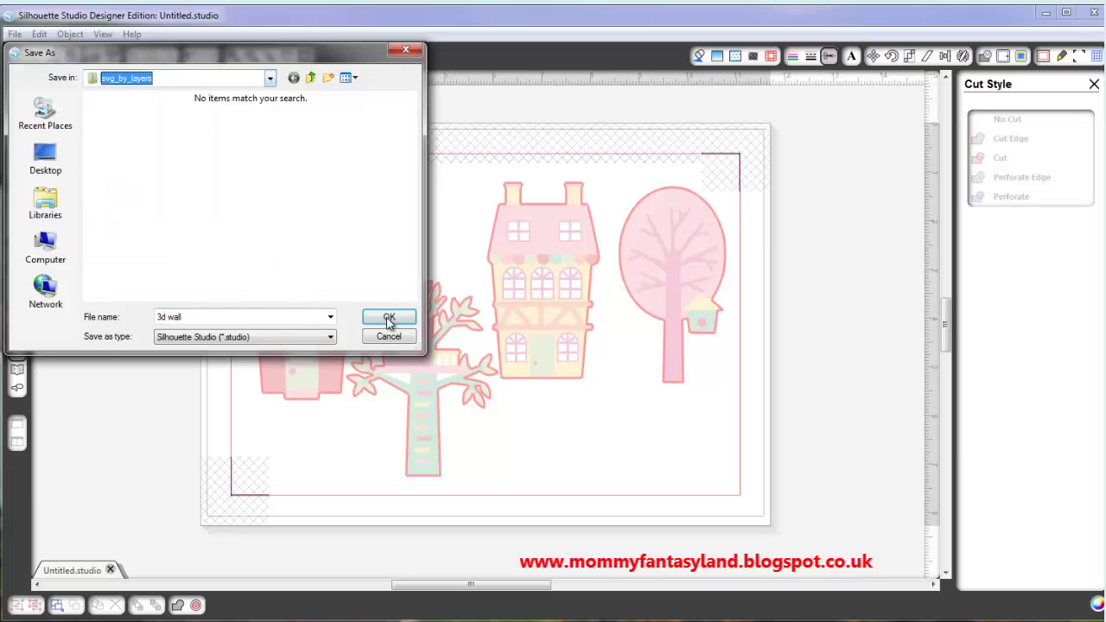
{"action": "left_click", "coordinate": [388, 317]}
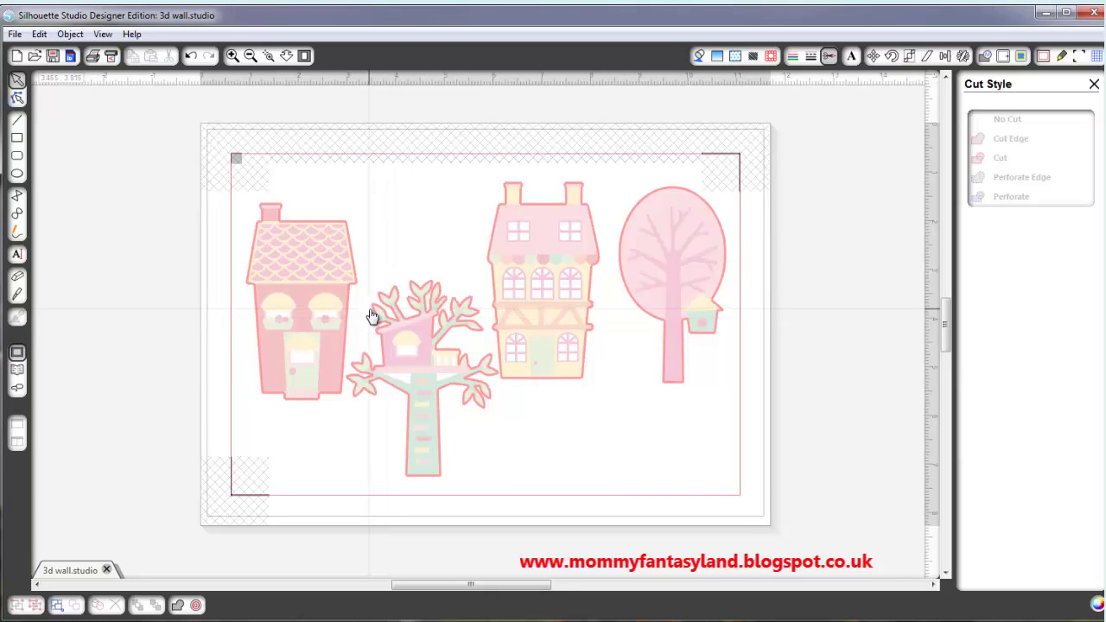
Check the Canon MP270 printer's paper size and orientation preferences, and close the print setup without printing.
{"action": "left_click", "coordinate": [93, 58]}
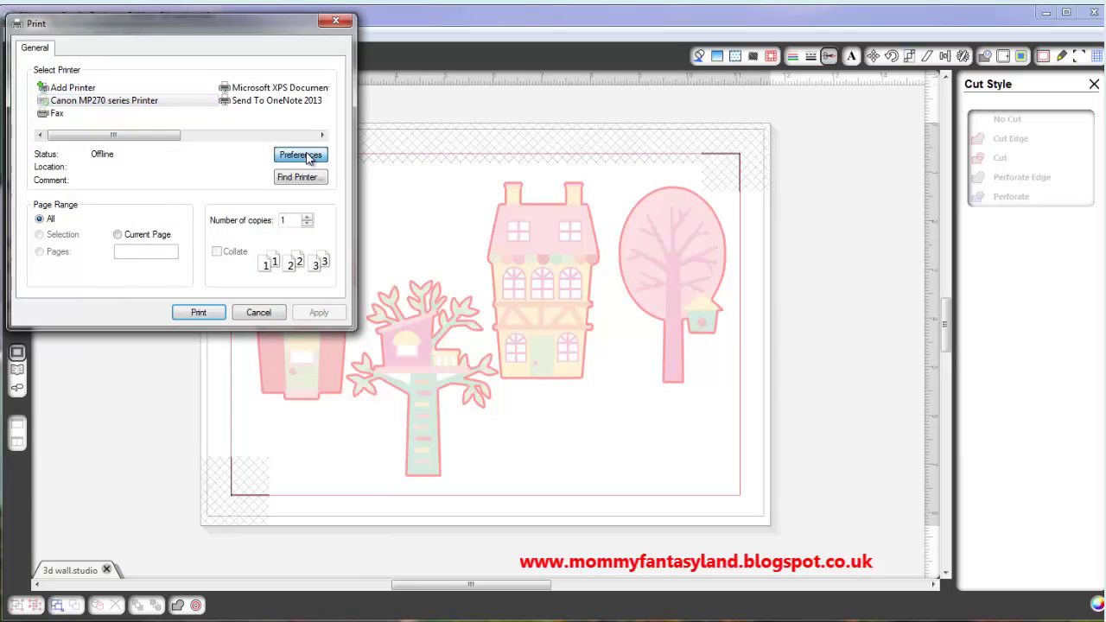
{"action": "left_click", "coordinate": [308, 156]}
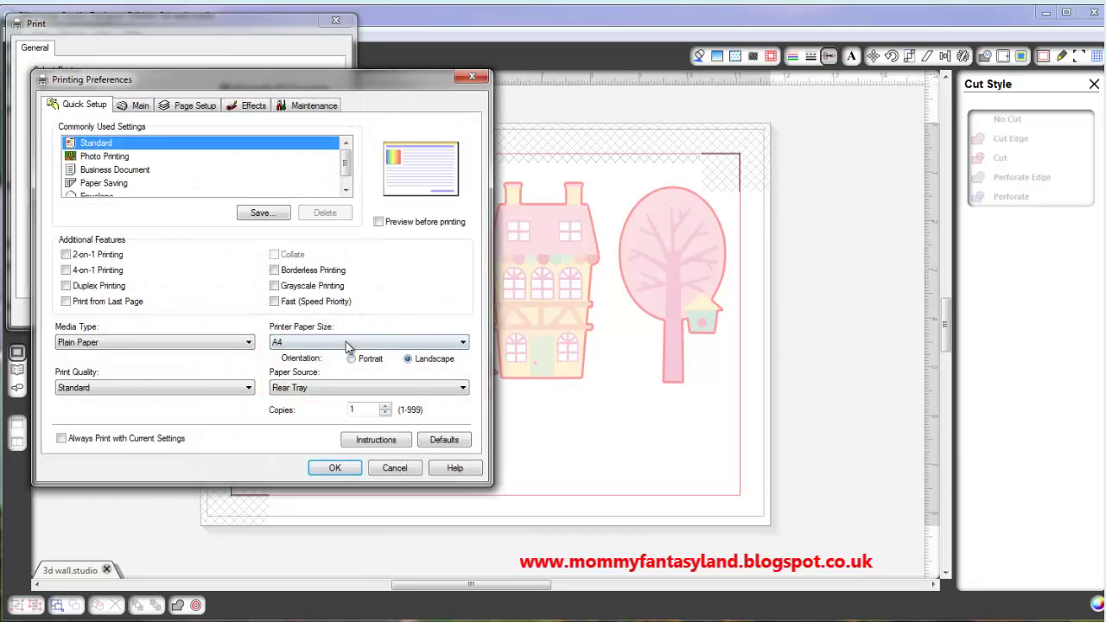
{"action": "left_click", "coordinate": [401, 470]}
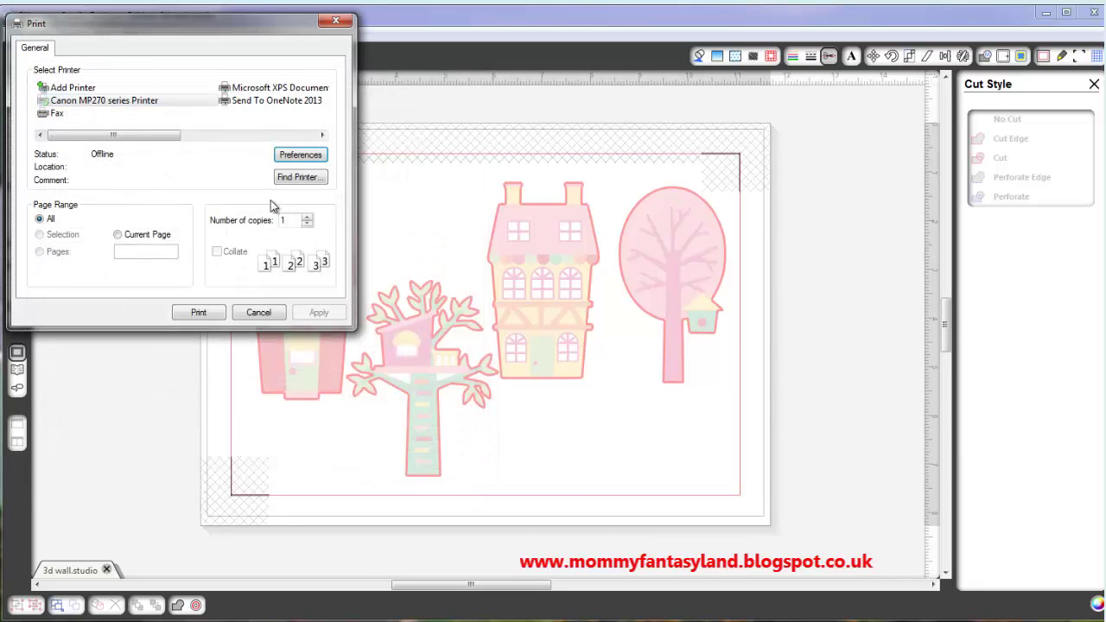
{"action": "left_click", "coordinate": [260, 313]}
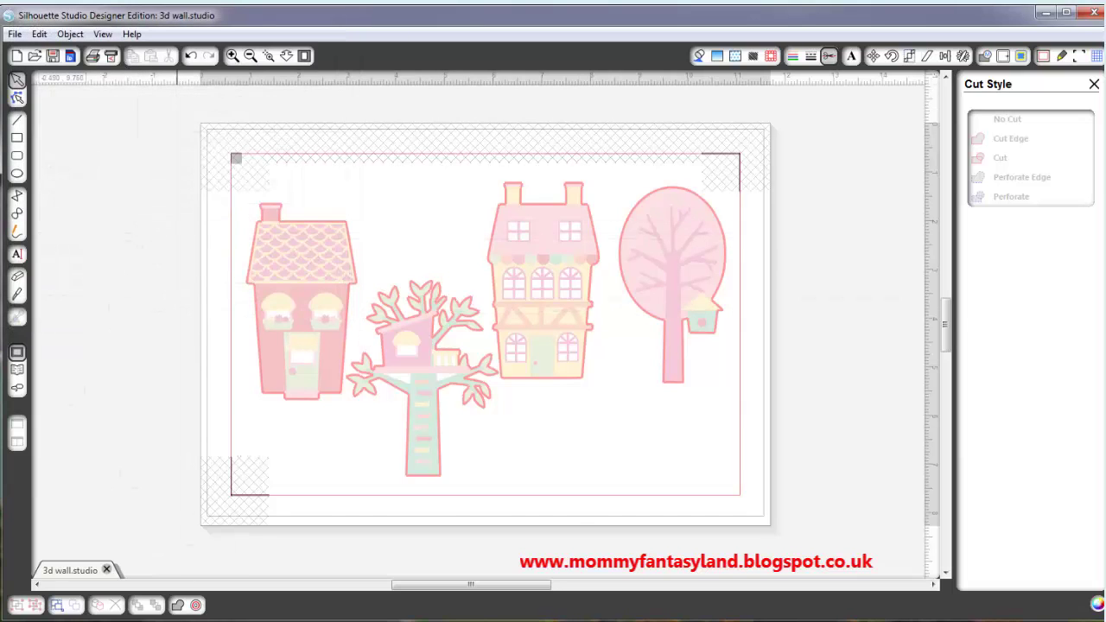
Bring the IMG_0746.JPG photo of the printed sheet into view in Photo Gallery to examine its registration marks.
{"action": "left_click", "coordinate": [147, 599]}
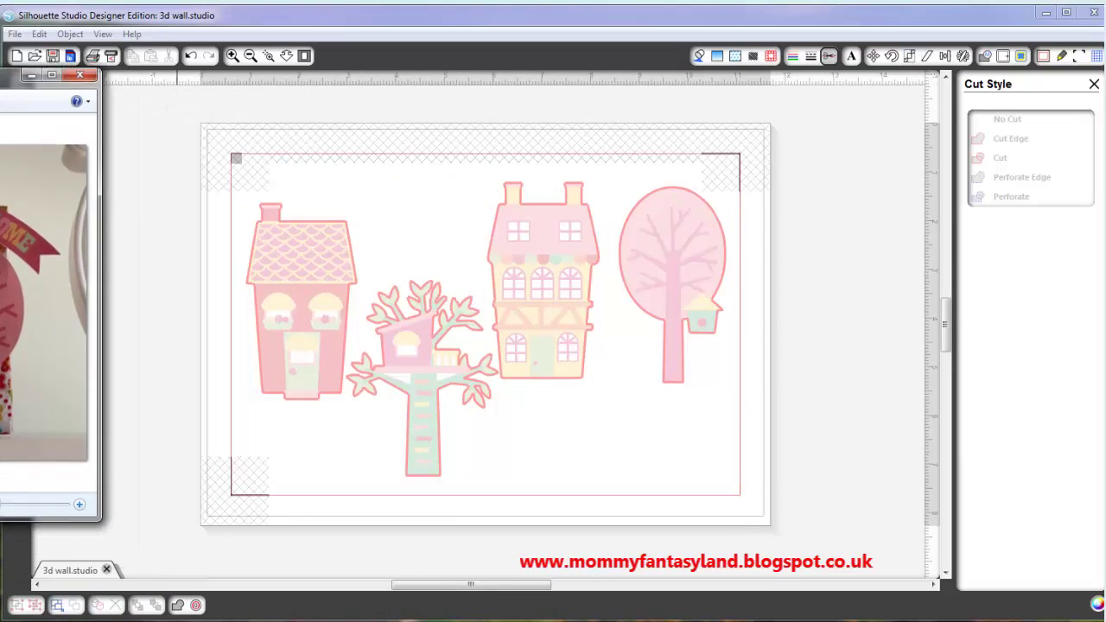
{"action": "left_click_drag", "start_coordinate": [51, 76], "coordinate": [1, 519]}
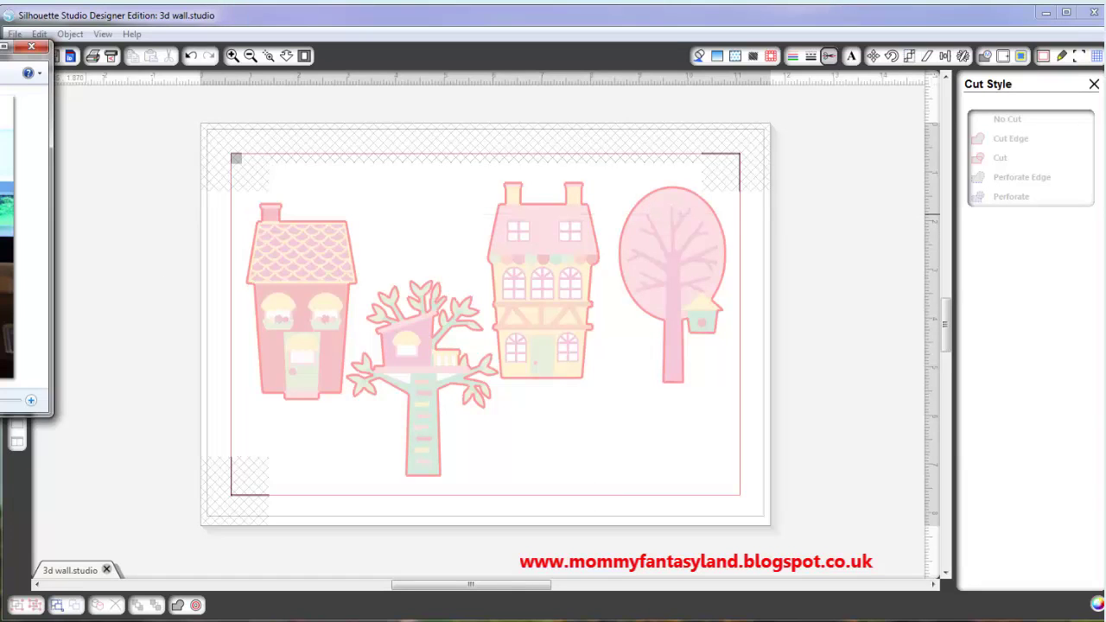
{"action": "left_click_drag", "start_coordinate": [4, 45], "coordinate": [566, 142]}
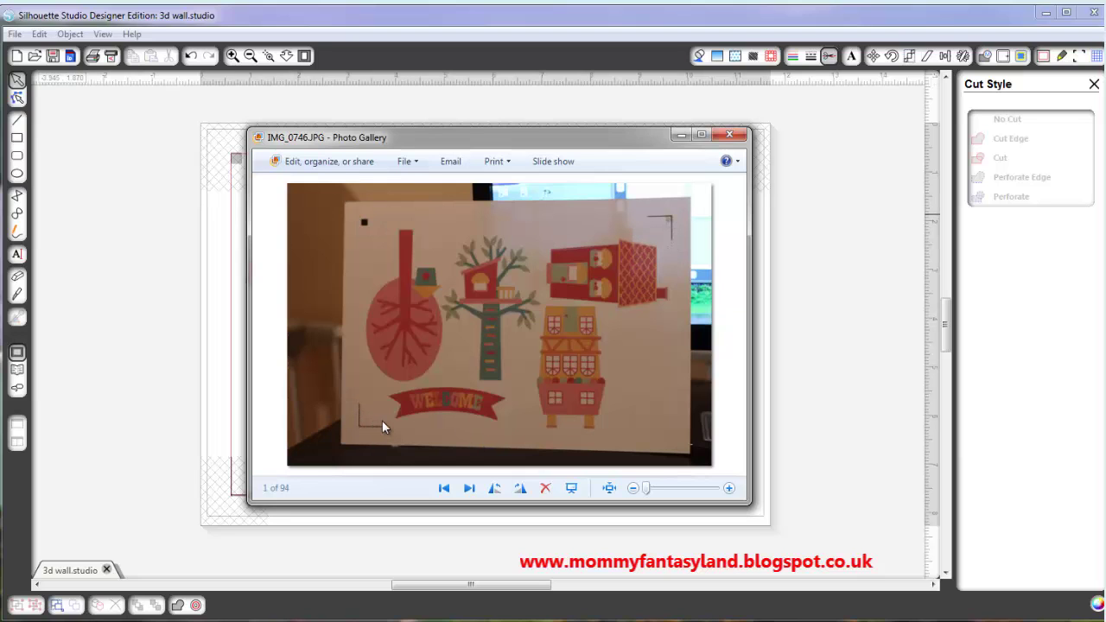
Close the IMG_0746.JPG photo and open the blog folder of the Pictures library in Windows Explorer.
{"action": "left_click_drag", "start_coordinate": [467, 136], "coordinate": [381, 181]}
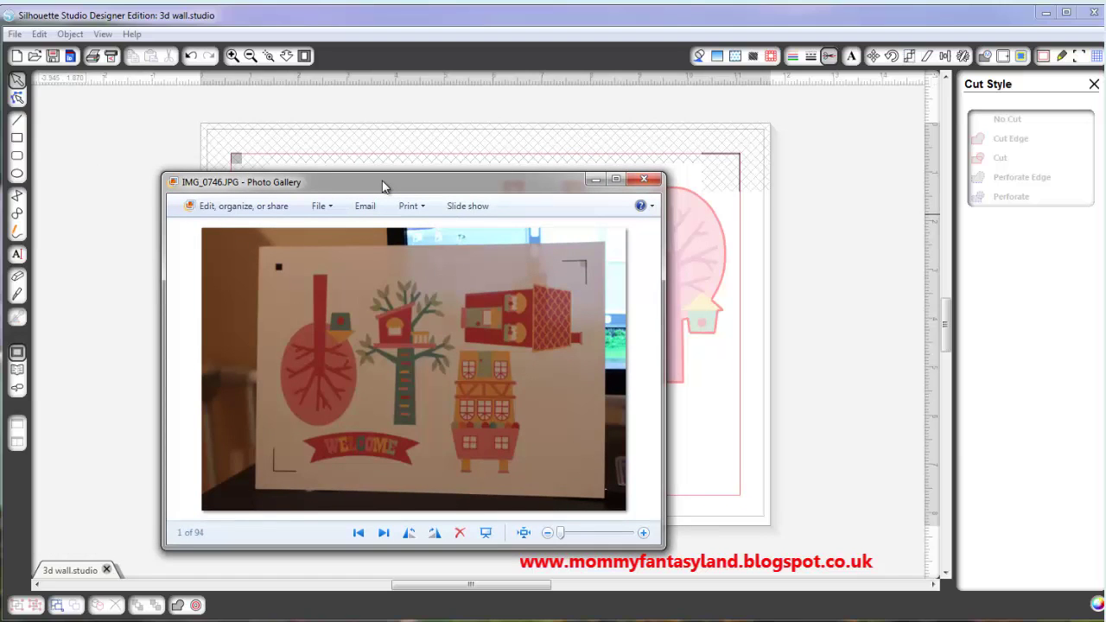
{"action": "left_click", "coordinate": [653, 178]}
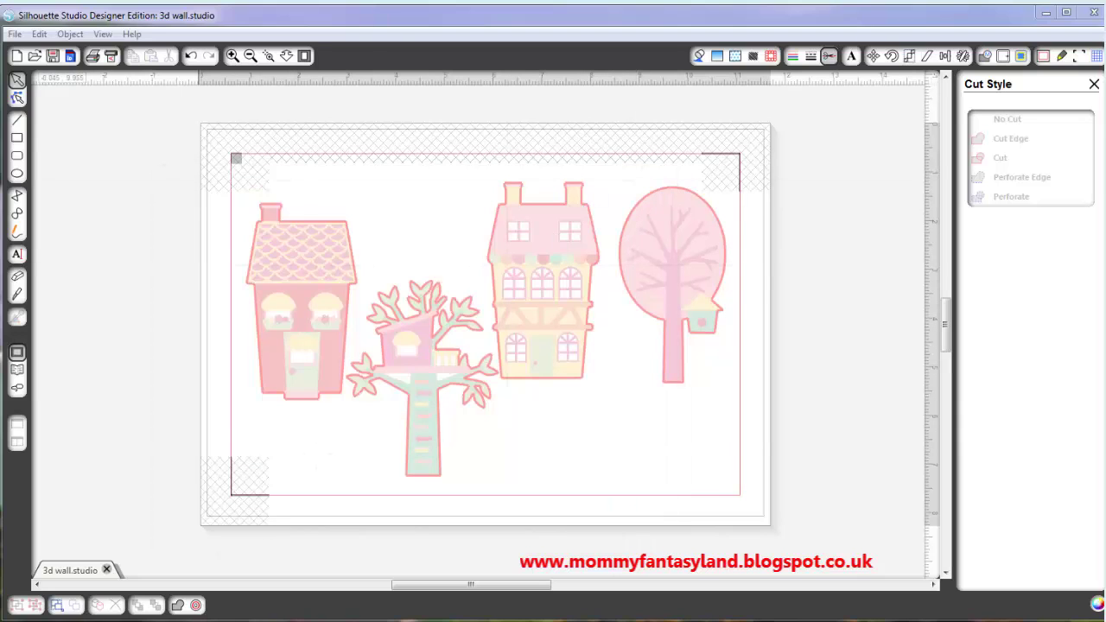
{"action": "key", "text": "super+e"}
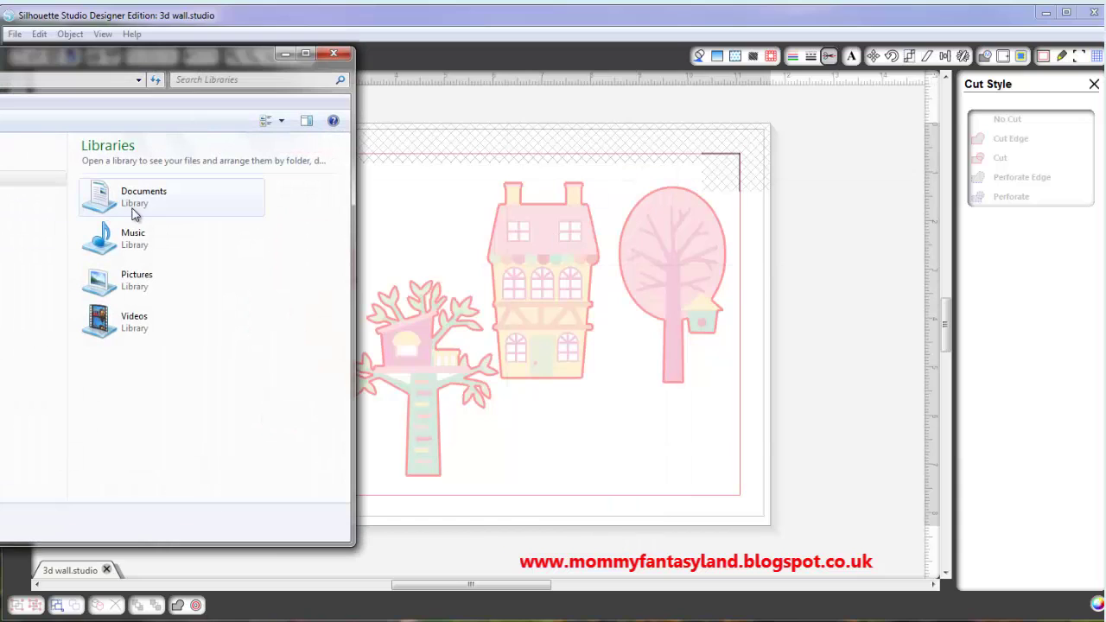
{"action": "left_click_drag", "start_coordinate": [19, 71], "coordinate": [0, 170]}
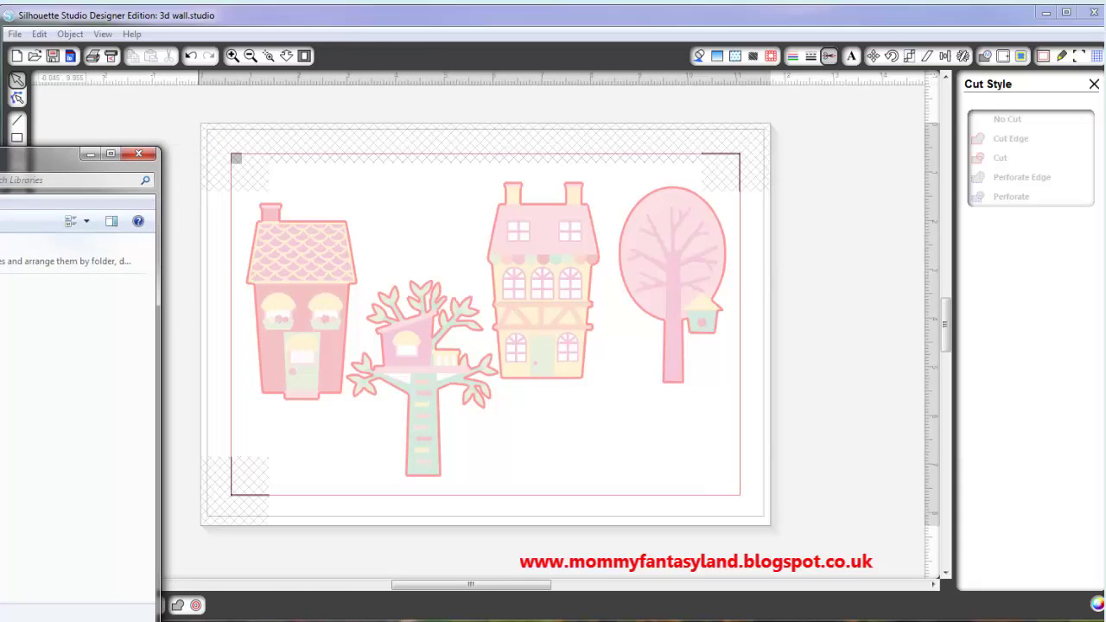
{"action": "double_click", "coordinate": [34, 410]}
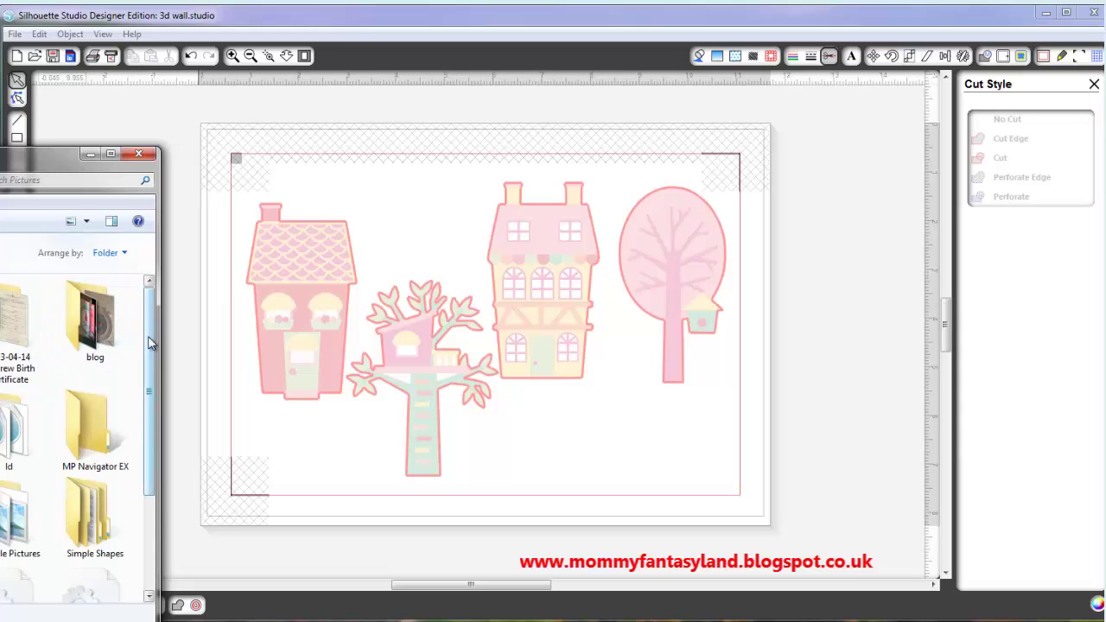
{"action": "double_click", "coordinate": [82, 324]}
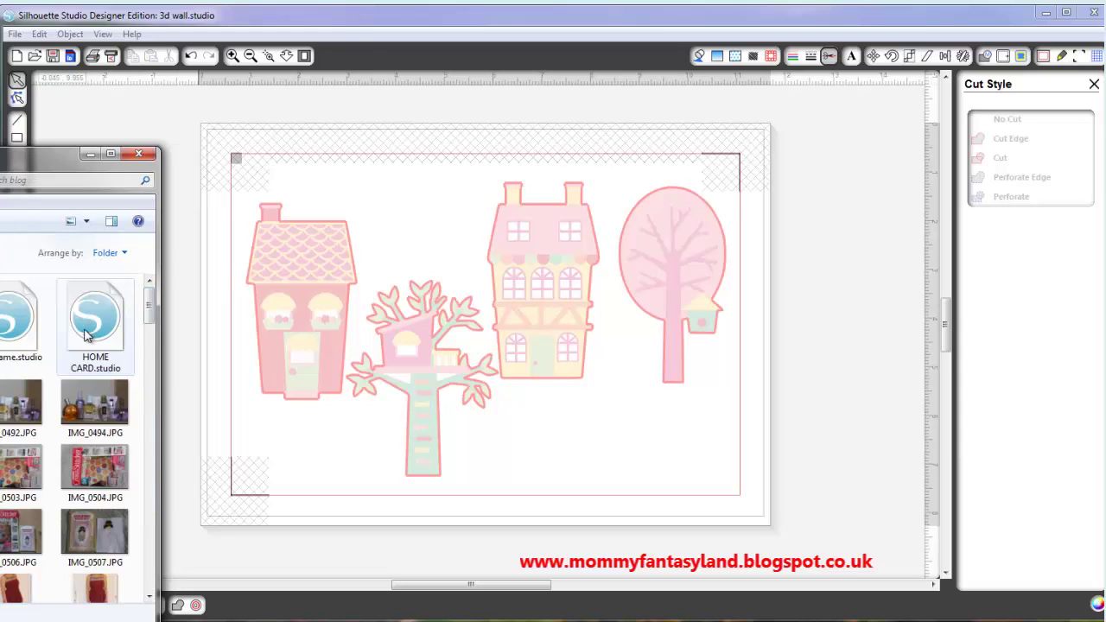
Open the IMG_0749.JPG photo in Photo Gallery to examine the finished box frame, and close the folder window.
{"action": "left_click_drag", "start_coordinate": [150, 318], "coordinate": [166, 460]}
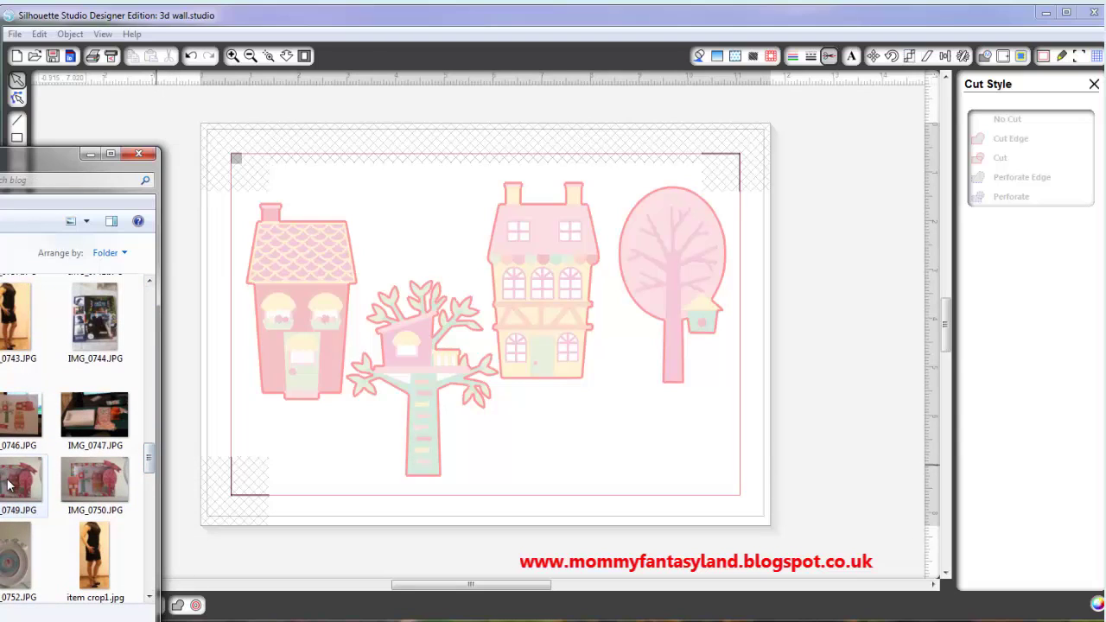
{"action": "double_click", "coordinate": [78, 420]}
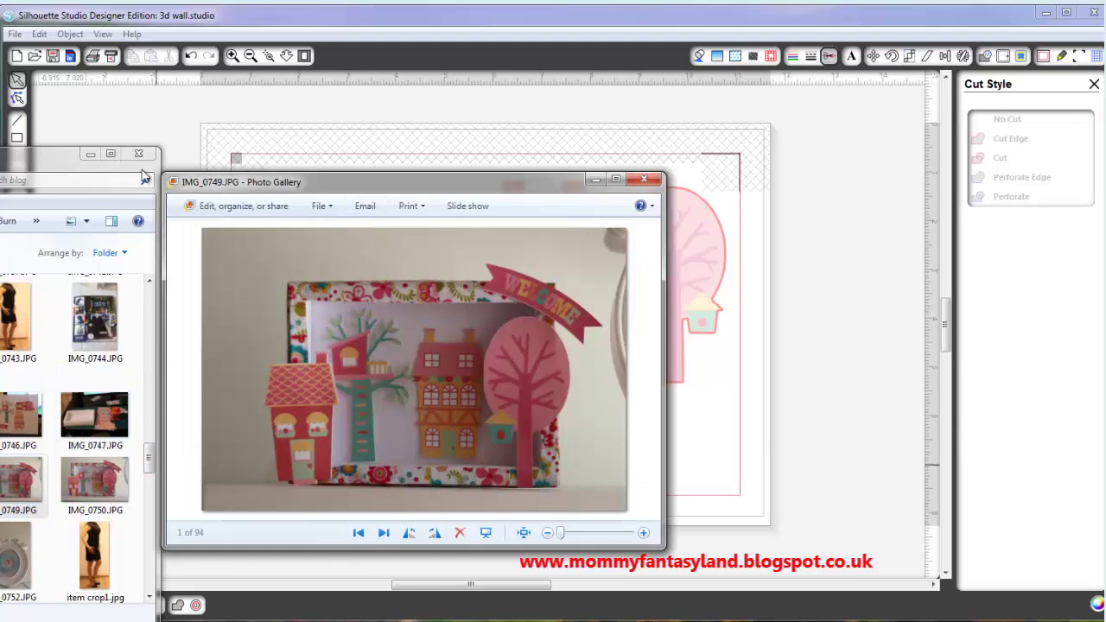
{"action": "left_click", "coordinate": [147, 157]}
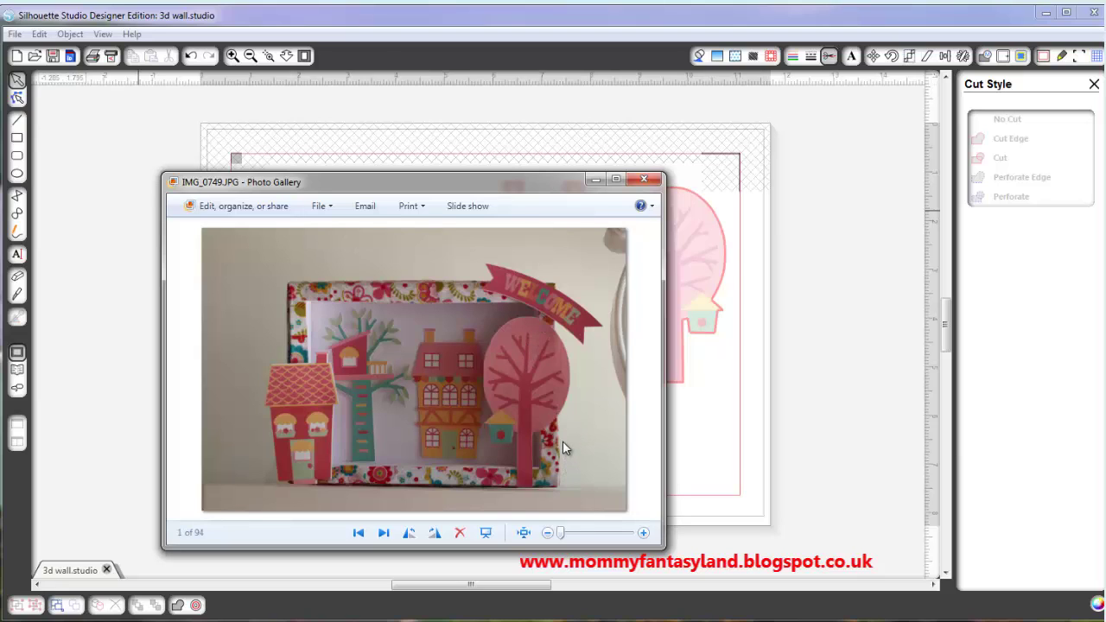
{"action": "left_click_drag", "start_coordinate": [428, 187], "coordinate": [374, 201]}
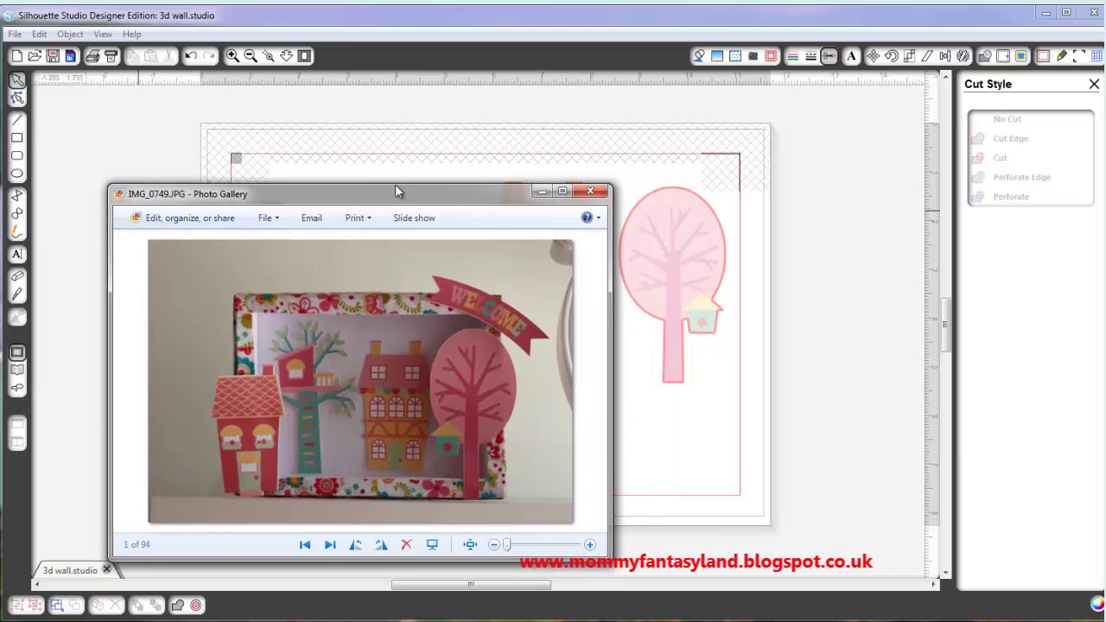